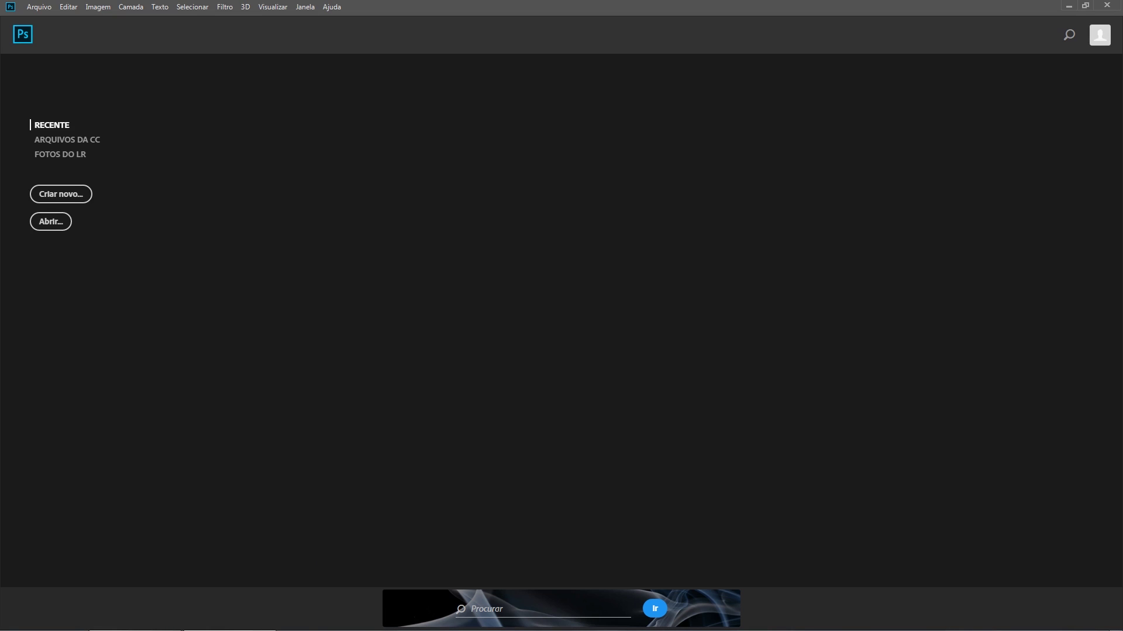
# Start a new document 1000 pixels wide and 1000 pixels high, with pixels as the size unit.
pyautogui.click(55, 196)
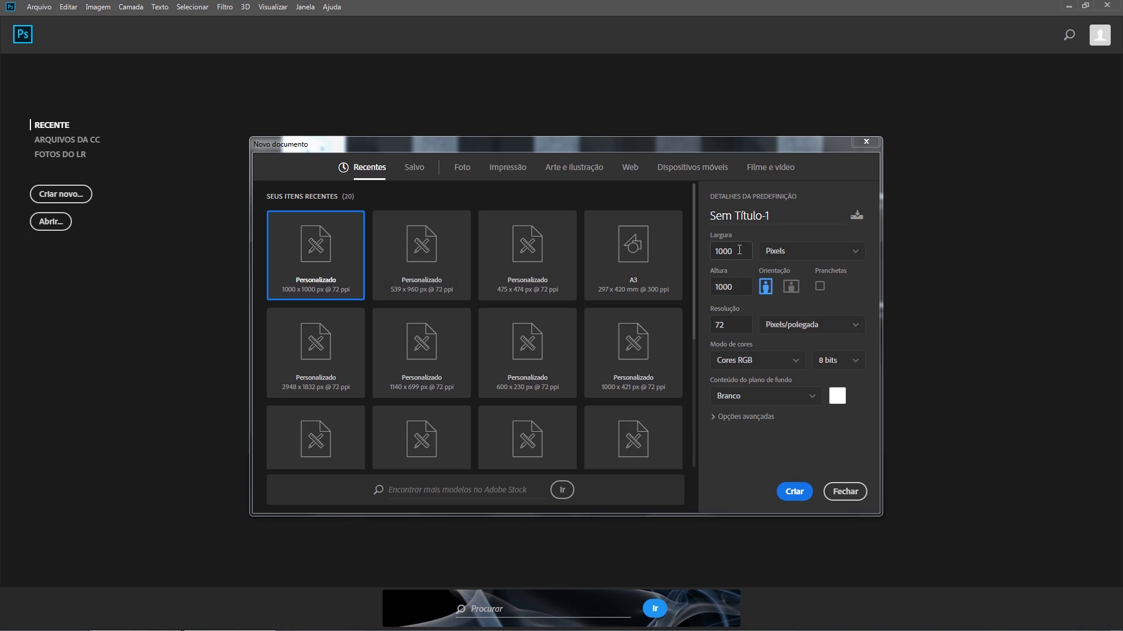
pyautogui.doubleClick(736, 252)
pyautogui.doubleClick(735, 286)
pyautogui.doubleClick(742, 252)
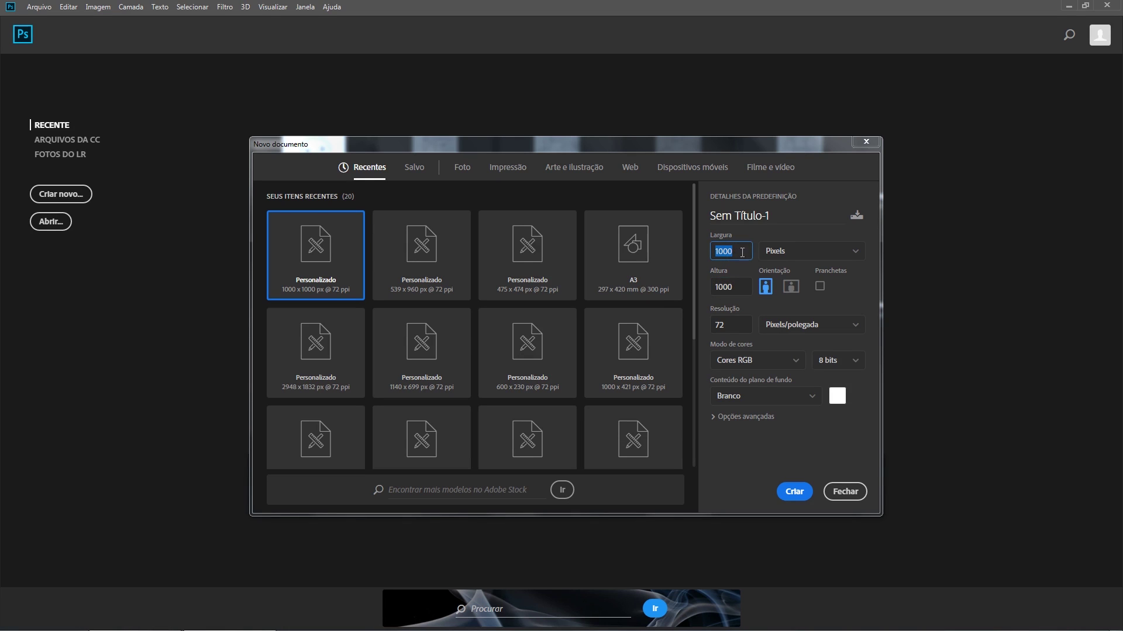
pyautogui.click(792, 257)
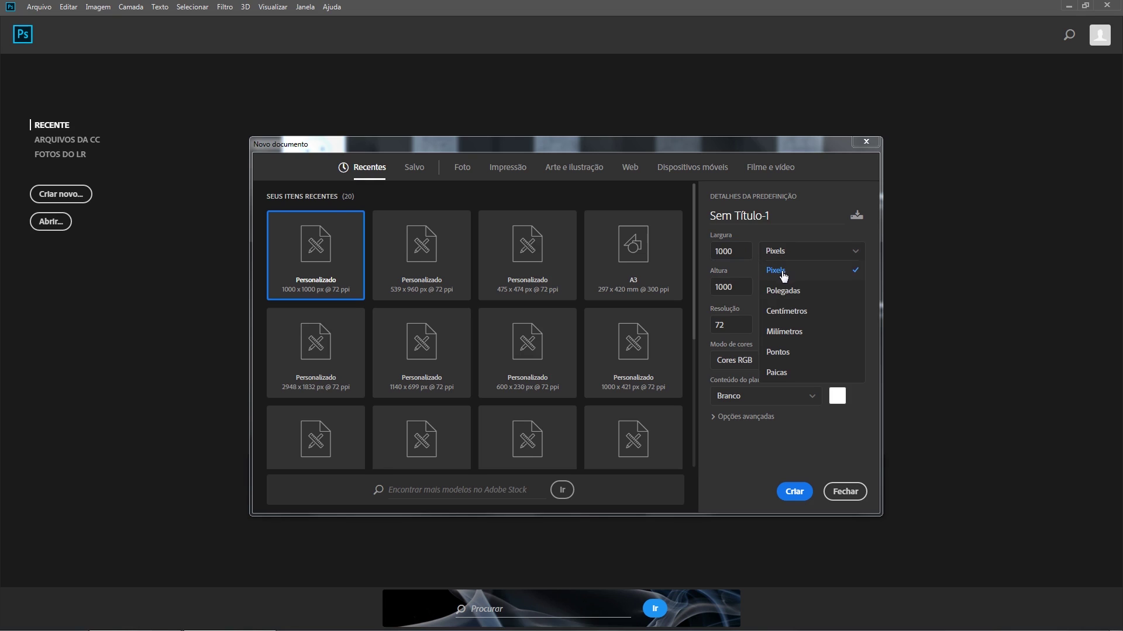
pyautogui.click(784, 277)
pyautogui.click(786, 255)
pyautogui.click(779, 274)
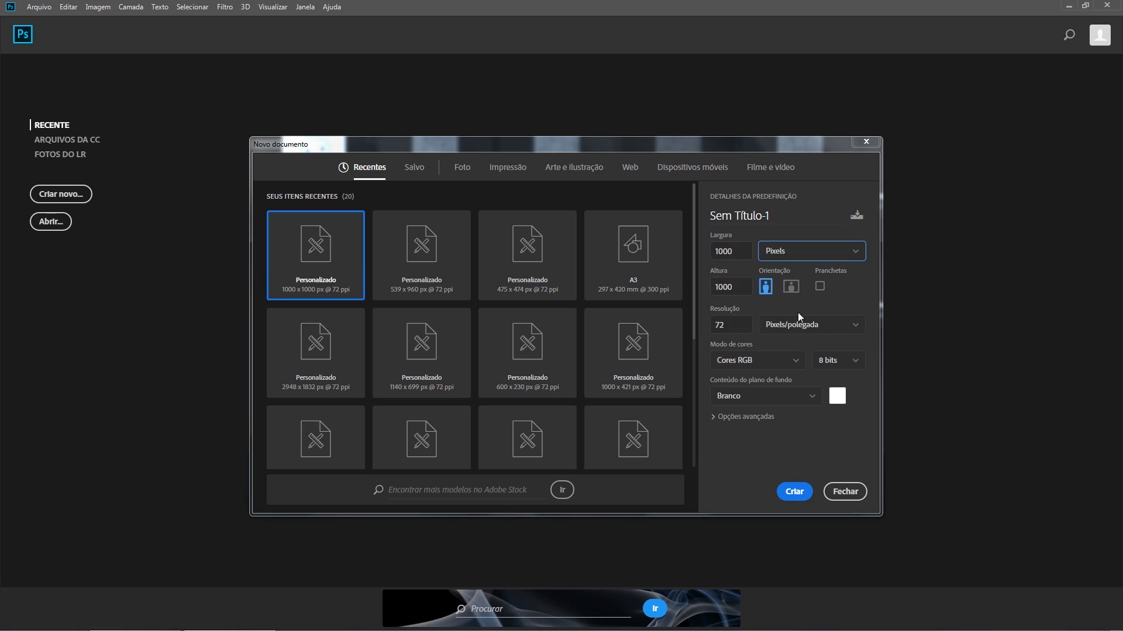
# Keep 72 pixels per inch, RGB colour and a white background for the new document and create it.
pyautogui.click(801, 327)
pyautogui.click(801, 329)
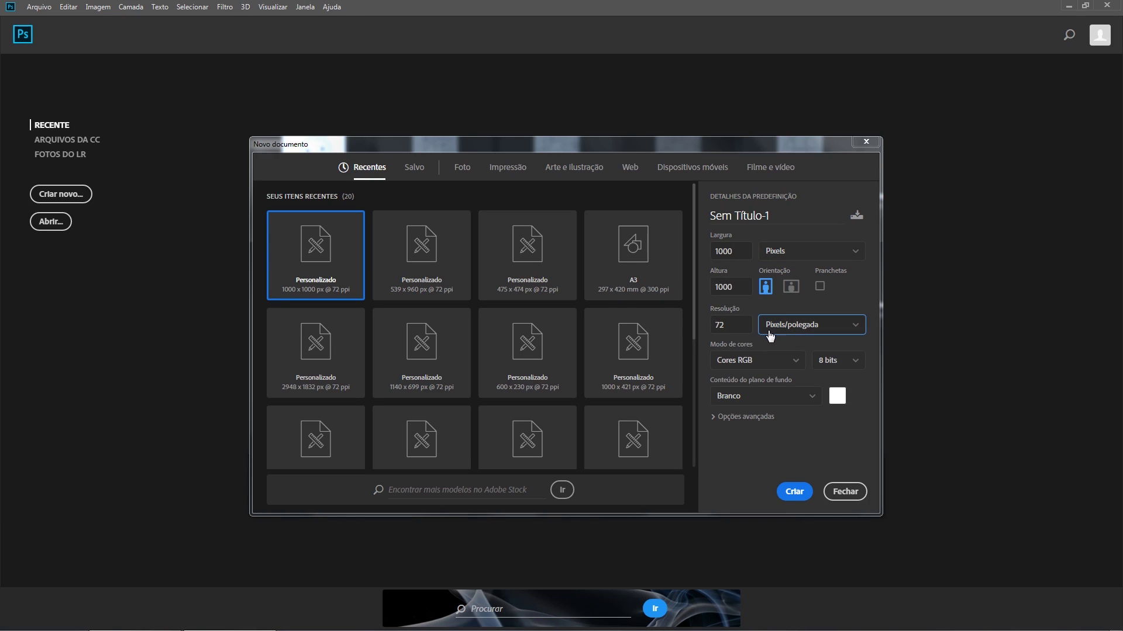
pyautogui.click(728, 328)
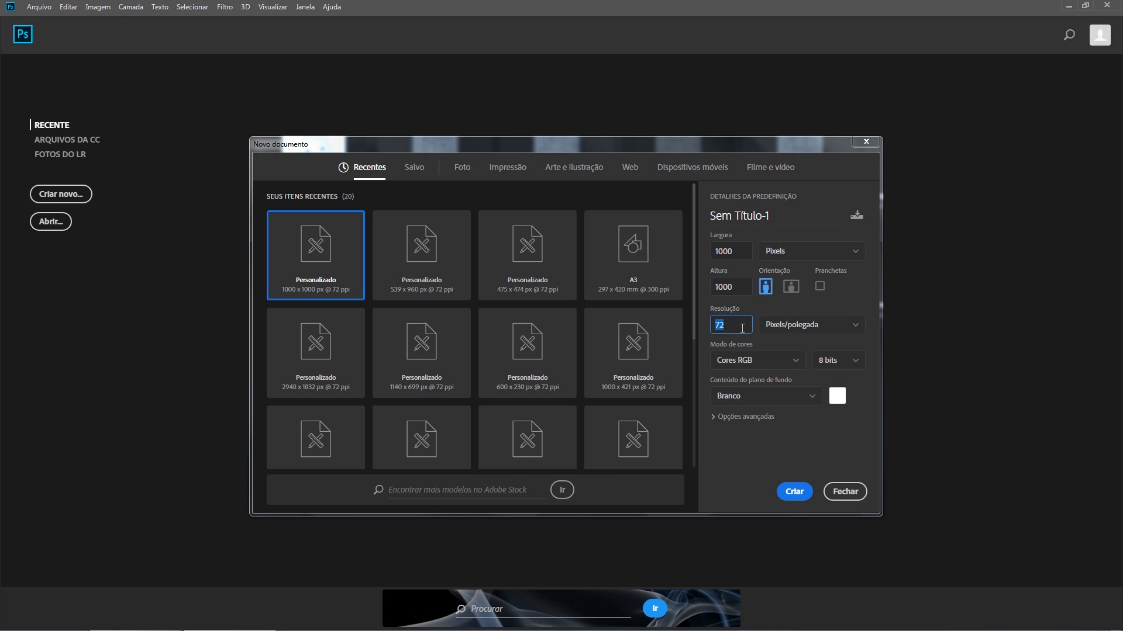
pyautogui.click(754, 365)
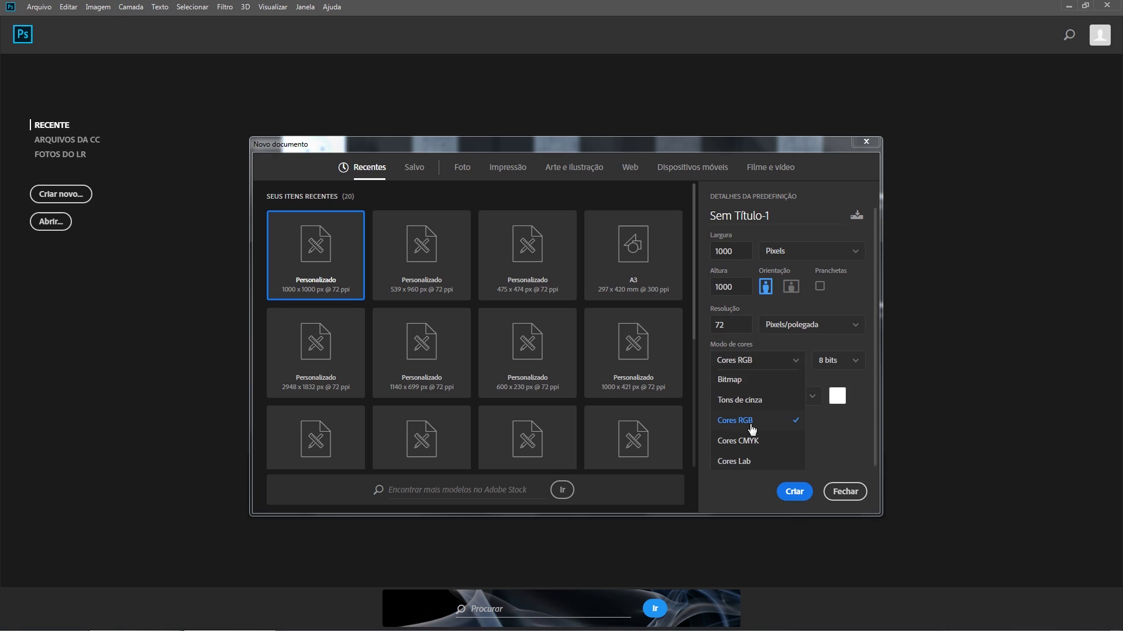
pyautogui.click(787, 362)
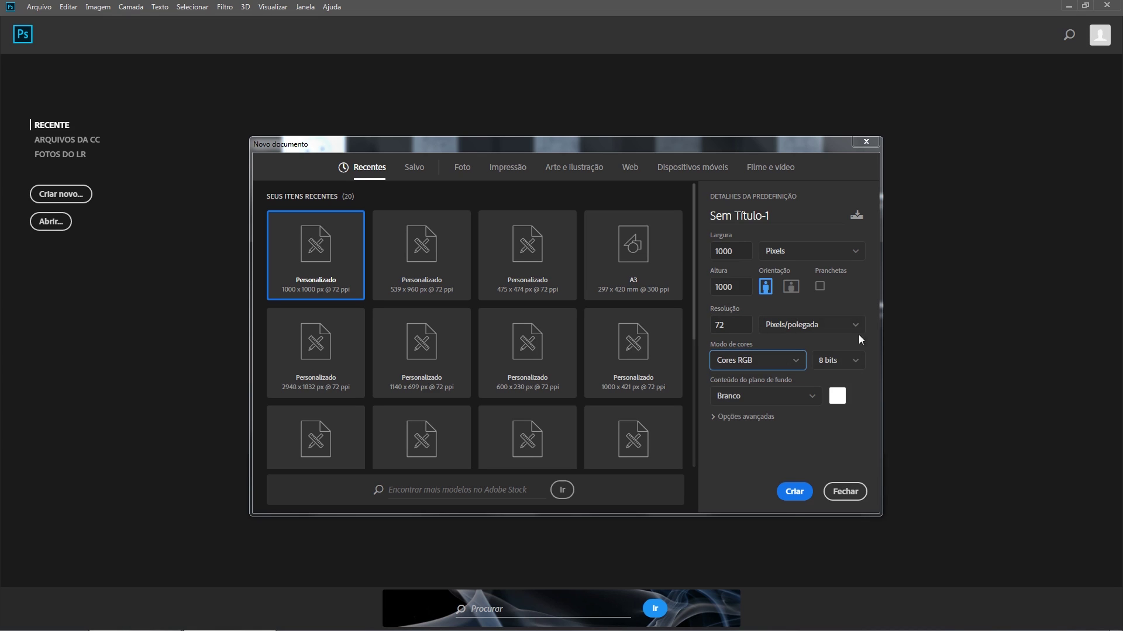
pyautogui.click(796, 495)
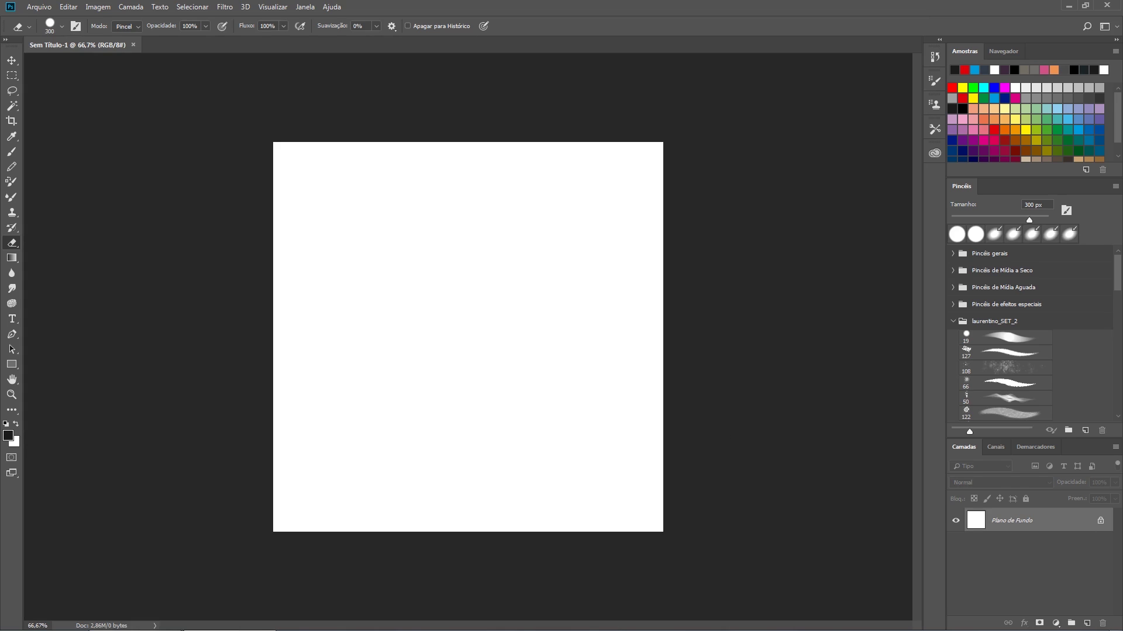
# Activate the Brush tool and reduce its size to 45 px.
pyautogui.press('[')
pyautogui.click(14, 154)
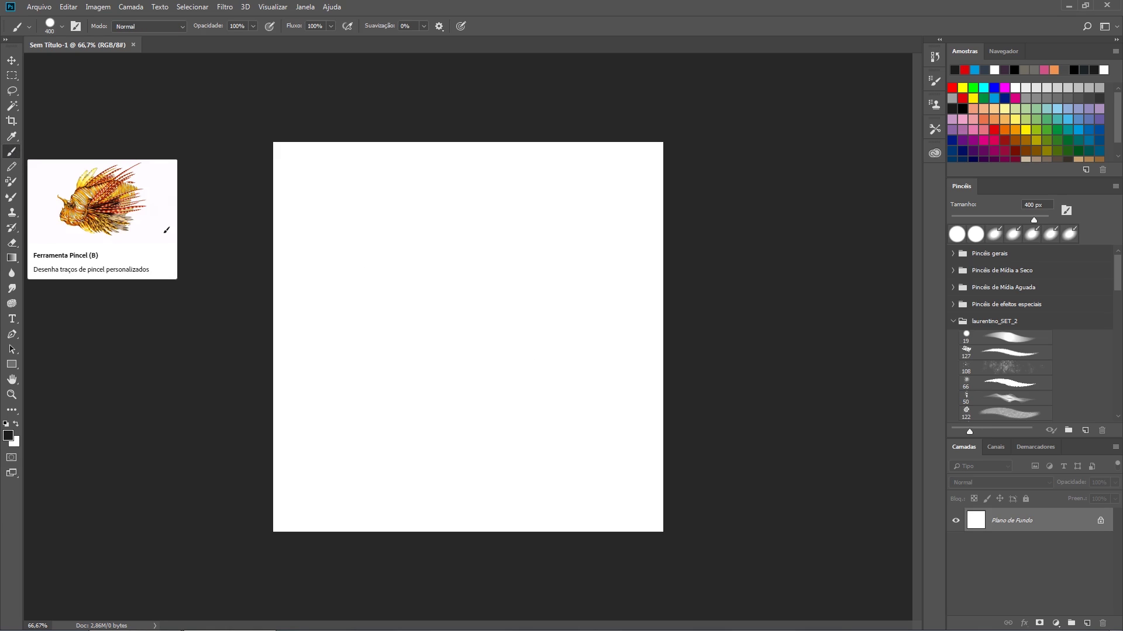
pyautogui.press('[')
pyautogui.press('[')
pyautogui.press('[')
pyautogui.press('[')
pyautogui.press('[')
pyautogui.press('[')
pyautogui.press('[')
pyautogui.press('[')
pyautogui.press('[')
pyautogui.press('[')
pyautogui.press('[')
pyautogui.press('[')
pyautogui.moveTo(433, 253); pyautogui.dragTo(444, 322)
pyautogui.moveTo(416, 260)
pyautogui.mouseDown()
pyautogui.moveTo(443, 319)
pyautogui.moveTo(451, 232)
pyautogui.moveTo(489, 261)
pyautogui.moveTo(441, 325)
pyautogui.mouseUp()
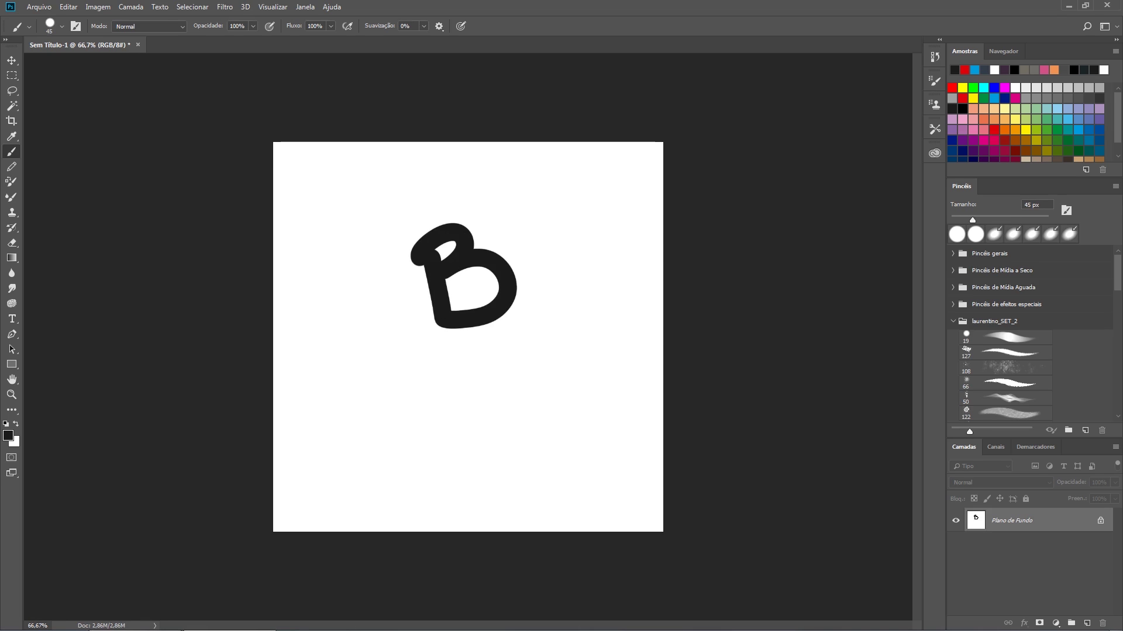
pyautogui.hotkey('ctrl', 'z')
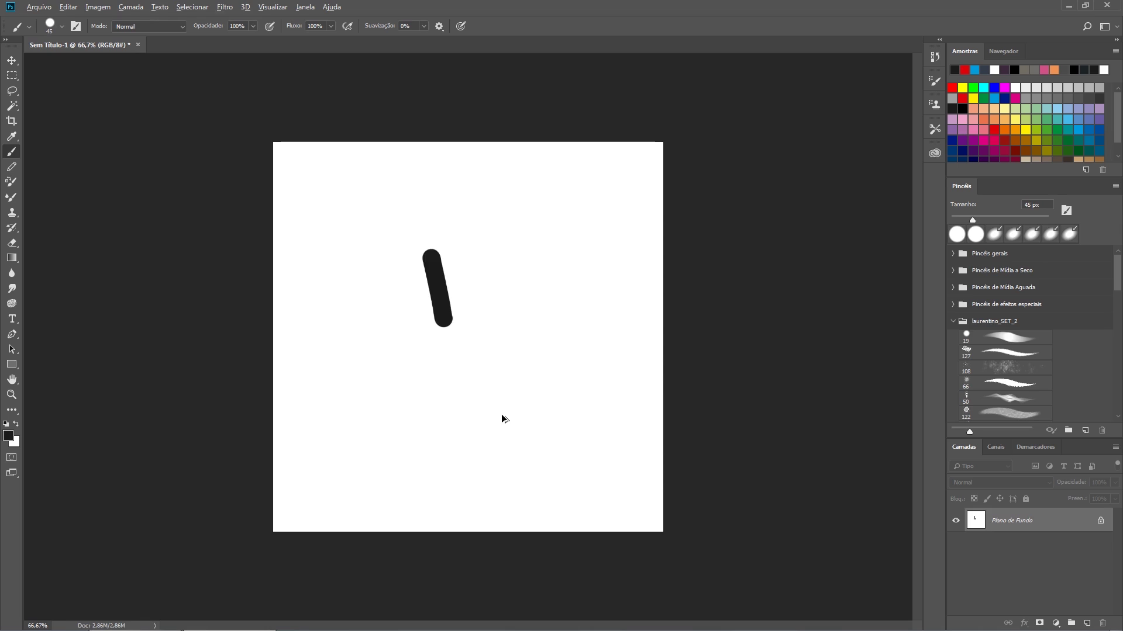
pyautogui.hotkey('ctrl', 'z')
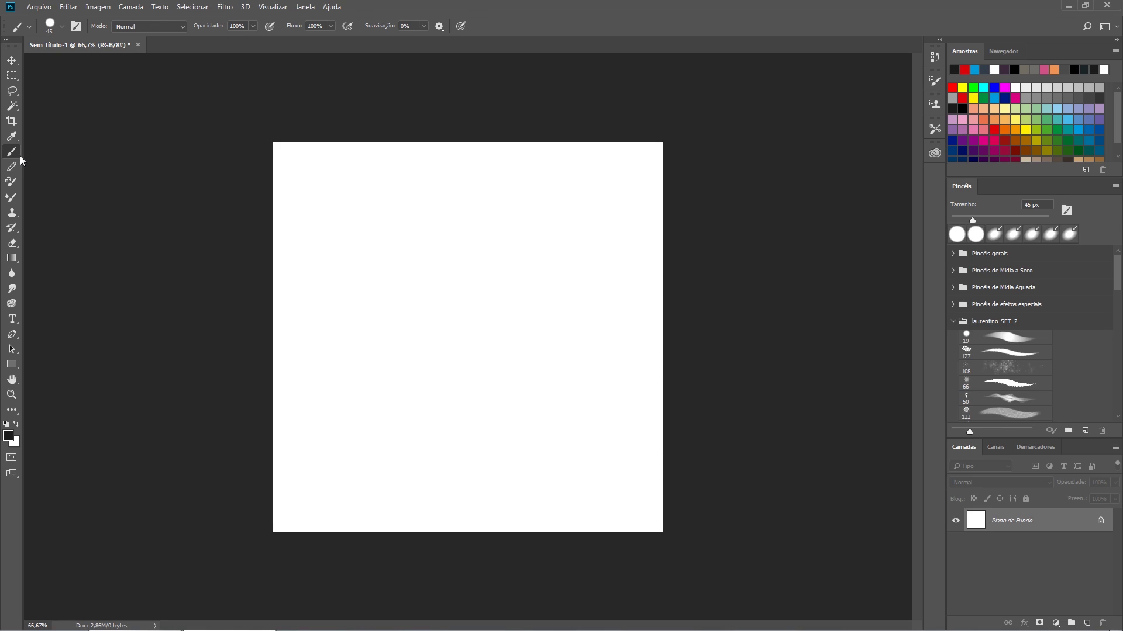
# Paint a wavy 25 px line diagonally across the canvas and wipe it out with a 250 px Eraser.
pyautogui.press('[')
pyautogui.moveTo(334, 215)
pyautogui.mouseDown()
pyautogui.moveTo(333, 227)
pyautogui.moveTo(459, 261)
pyautogui.moveTo(378, 401)
pyautogui.moveTo(540, 406)
pyautogui.moveTo(566, 476)
pyautogui.moveTo(575, 466)
pyautogui.mouseUp()
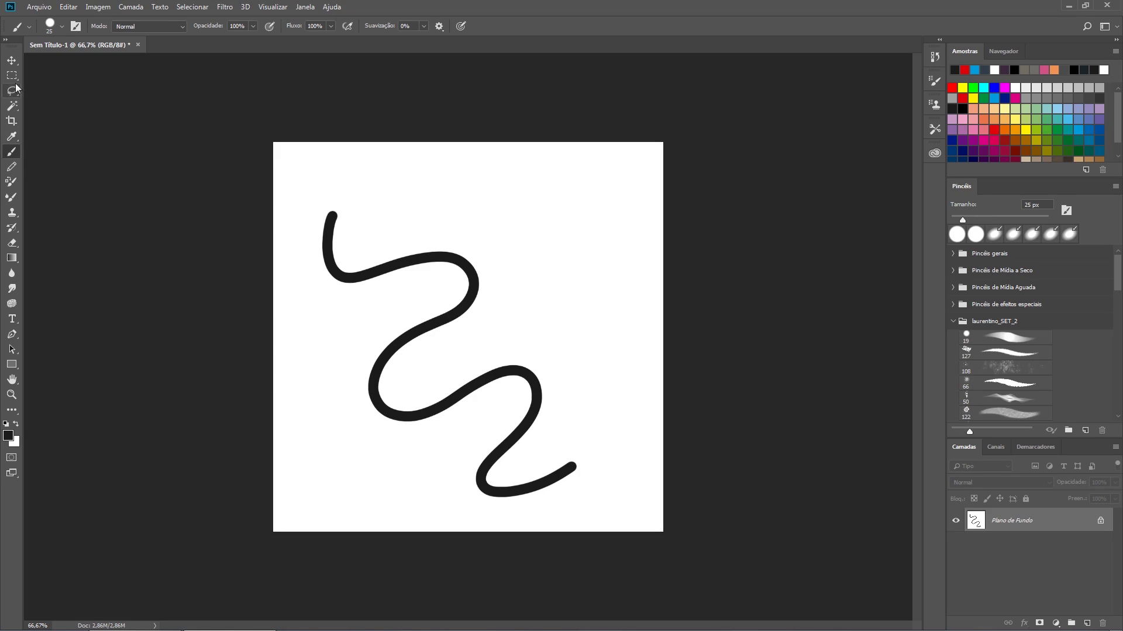
pyautogui.click(14, 246)
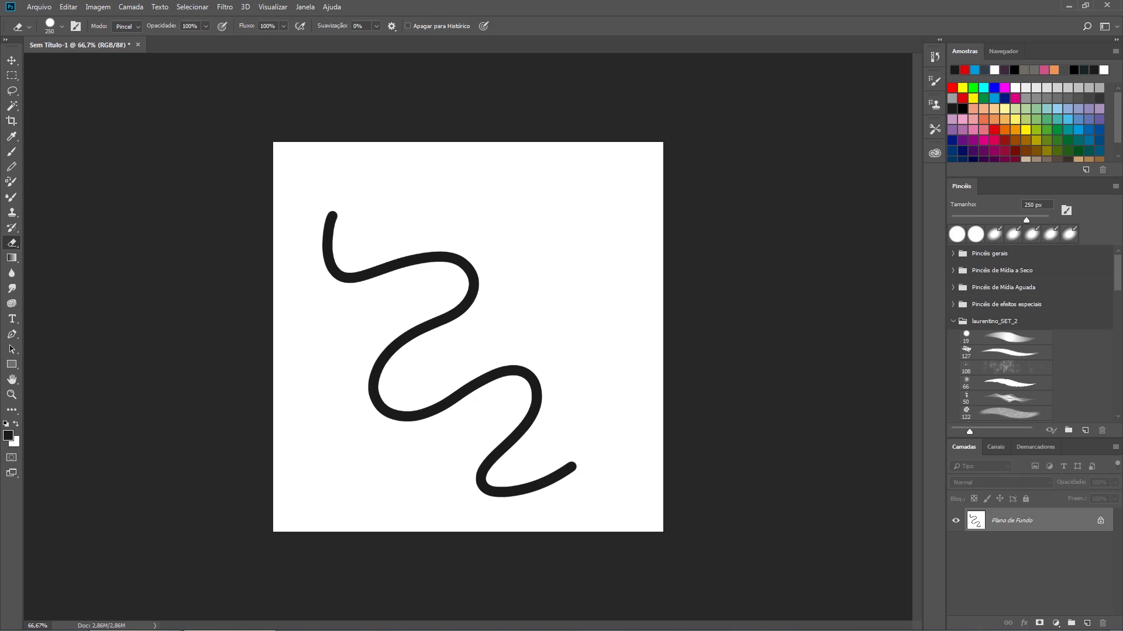
pyautogui.moveTo(573, 467)
pyautogui.mouseDown()
pyautogui.moveTo(529, 489)
pyautogui.moveTo(485, 485)
pyautogui.moveTo(484, 426)
pyautogui.moveTo(507, 337)
pyautogui.moveTo(459, 366)
pyautogui.mouseUp()
pyautogui.moveTo(277, 147)
pyautogui.mouseDown()
pyautogui.moveTo(291, 207)
pyautogui.moveTo(435, 235)
pyautogui.moveTo(331, 349)
pyautogui.moveTo(402, 365)
pyautogui.mouseUp()
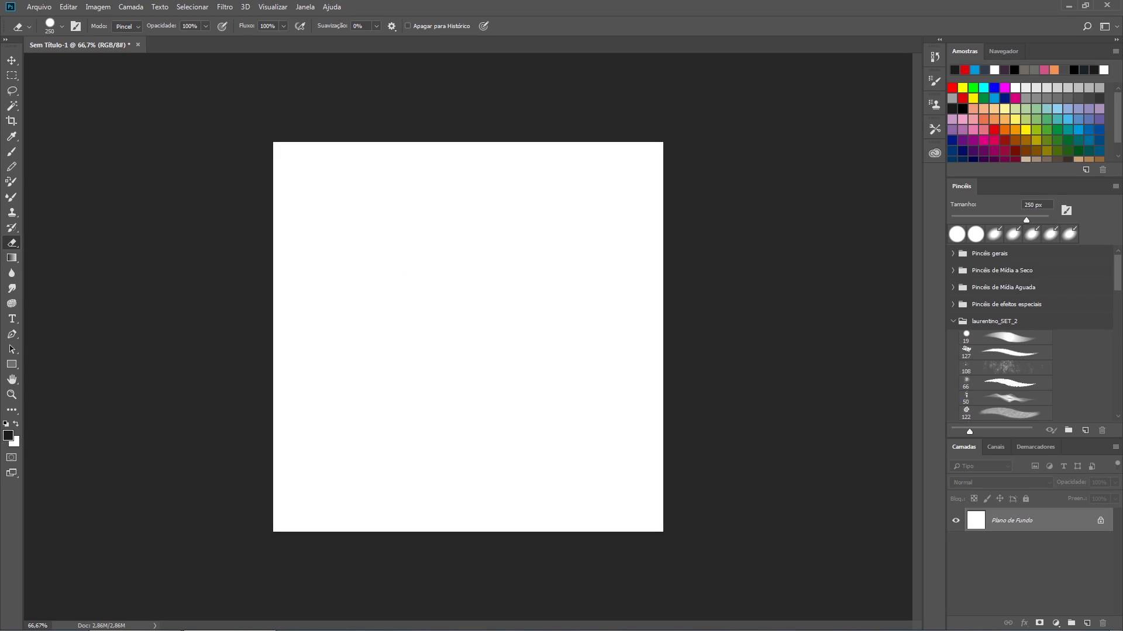
# Paint a 25 px wavy line down the canvas's left half and a pair of 20 px square brackets in its upper right.
pyautogui.press('b')
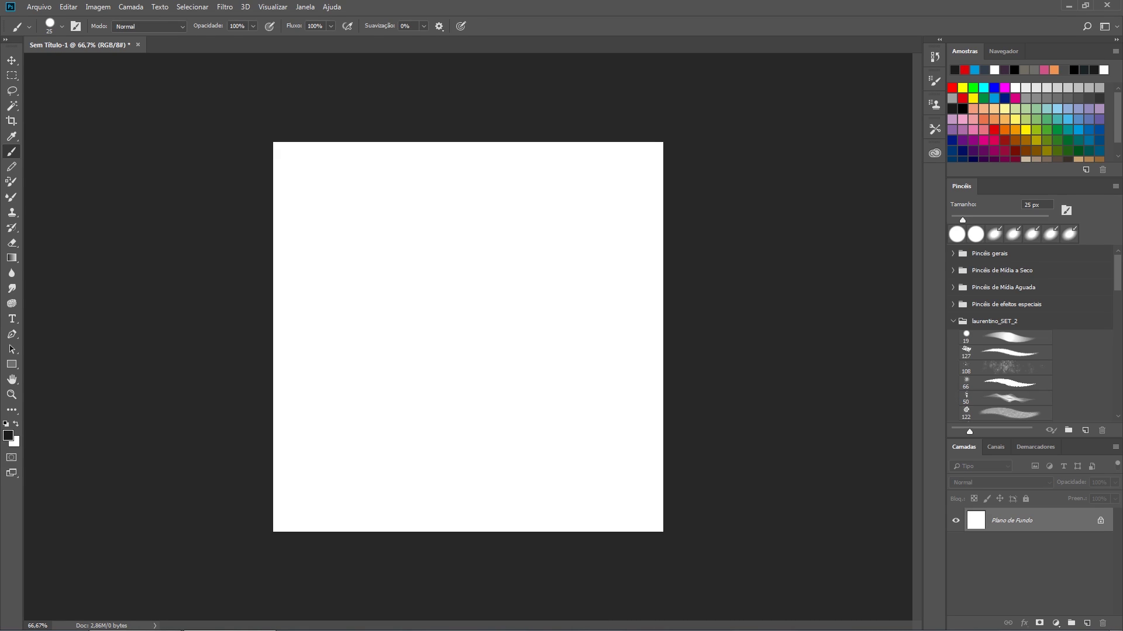
pyautogui.moveTo(334, 186)
pyautogui.mouseDown()
pyautogui.moveTo(330, 250)
pyautogui.moveTo(396, 248)
pyautogui.moveTo(425, 289)
pyautogui.moveTo(351, 363)
pyautogui.moveTo(370, 412)
pyautogui.moveTo(473, 391)
pyautogui.moveTo(461, 458)
pyautogui.moveTo(393, 499)
pyautogui.mouseUp()
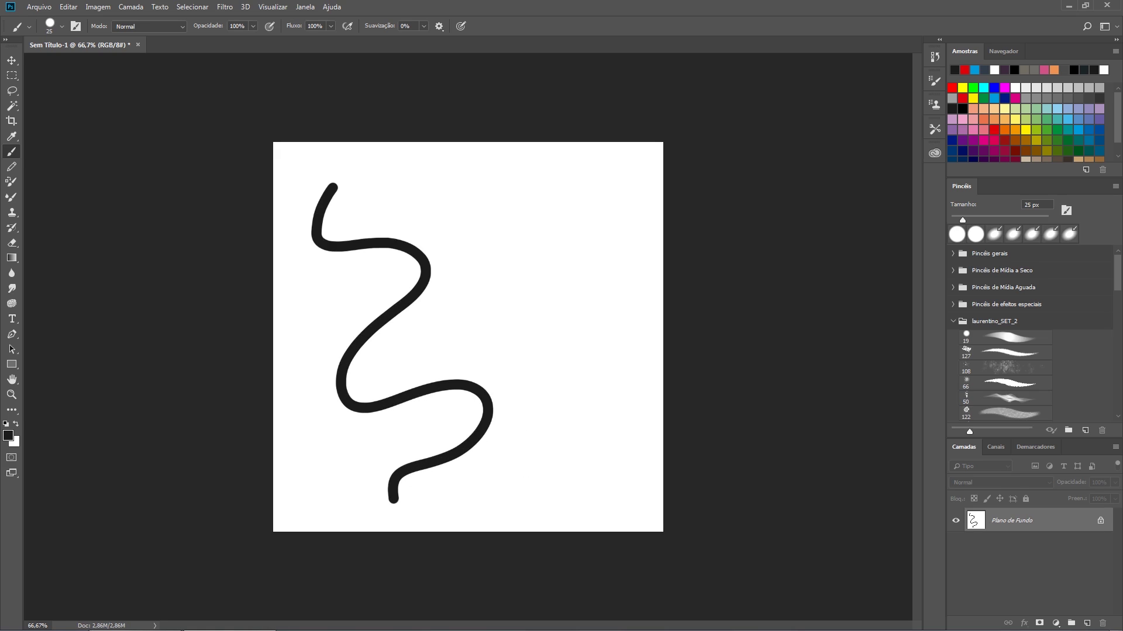
pyautogui.press('[')
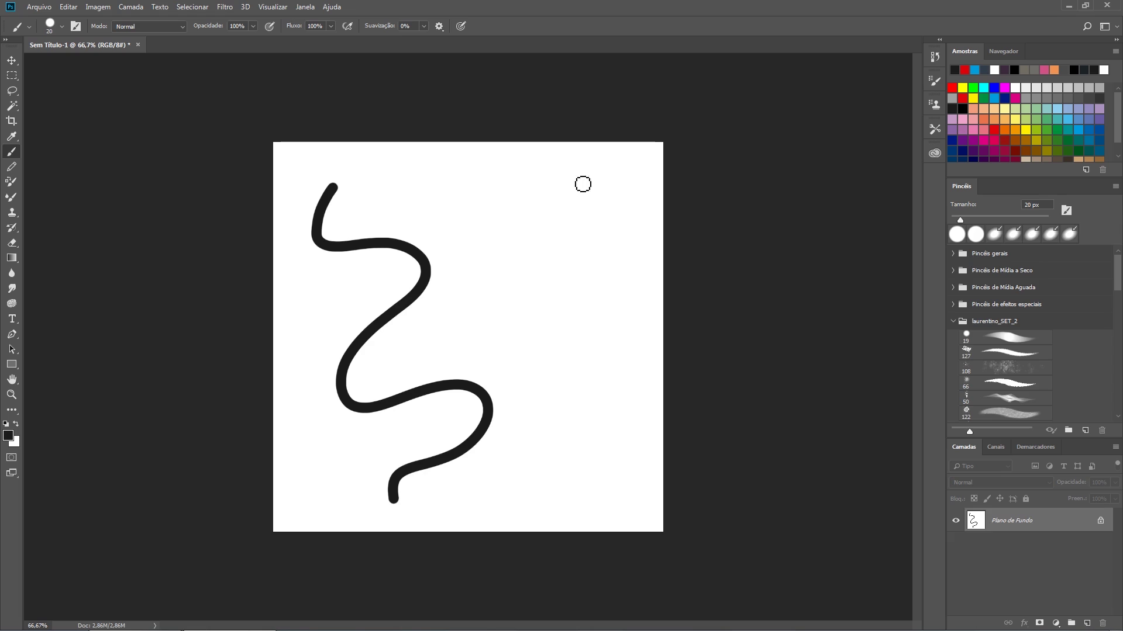
pyautogui.moveTo(518, 176)
pyautogui.mouseDown()
pyautogui.moveTo(496, 242)
pyautogui.moveTo(517, 243)
pyautogui.mouseUp()
pyautogui.moveTo(560, 173)
pyautogui.mouseDown()
pyautogui.moveTo(597, 176)
pyautogui.moveTo(599, 244)
pyautogui.moveTo(562, 244)
pyautogui.mouseUp()
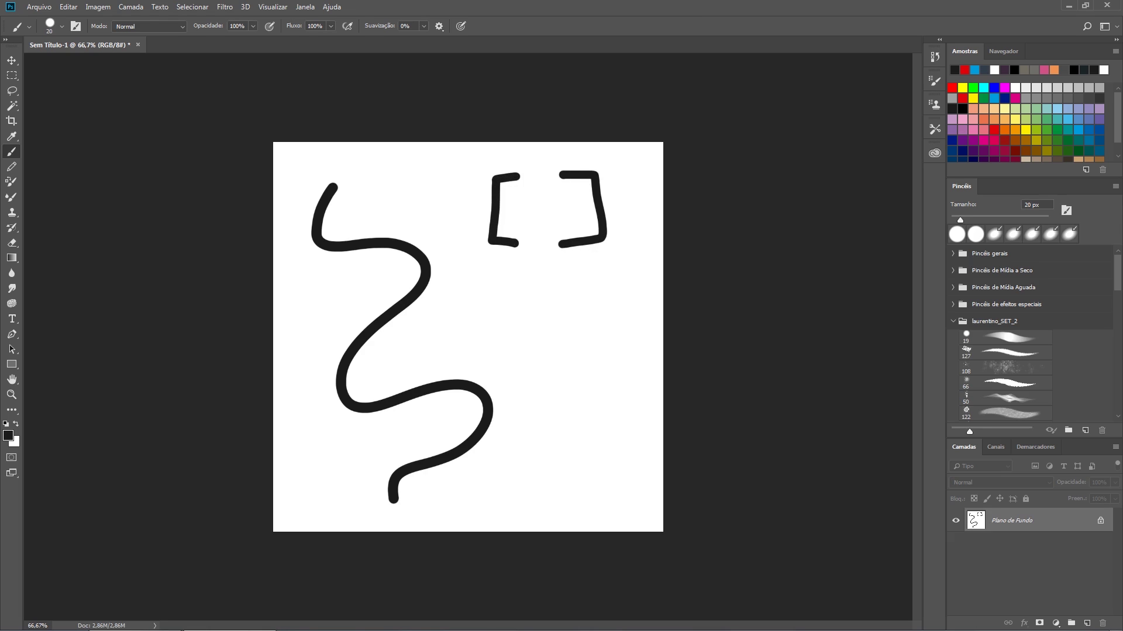
# Paint upward arrows under both brackets with a 10 px brush, adding a minus below the opening one and a plus below the closing one.
pyautogui.press(']')
pyautogui.press(']')
pyautogui.press('[')
pyautogui.press('[')
pyautogui.press('[')
pyautogui.moveTo(580, 301)
pyautogui.mouseDown()
pyautogui.moveTo(582, 262)
pyautogui.moveTo(589, 272)
pyautogui.mouseUp()
pyautogui.moveTo(576, 323)
pyautogui.mouseDown()
pyautogui.moveTo(576, 345)
pyautogui.moveTo(587, 334)
pyautogui.mouseUp()
pyautogui.moveTo(500, 291)
pyautogui.mouseDown()
pyautogui.moveTo(501, 263)
pyautogui.moveTo(507, 272)
pyautogui.mouseUp()
pyautogui.moveTo(482, 320); pyautogui.dragTo(502, 321)
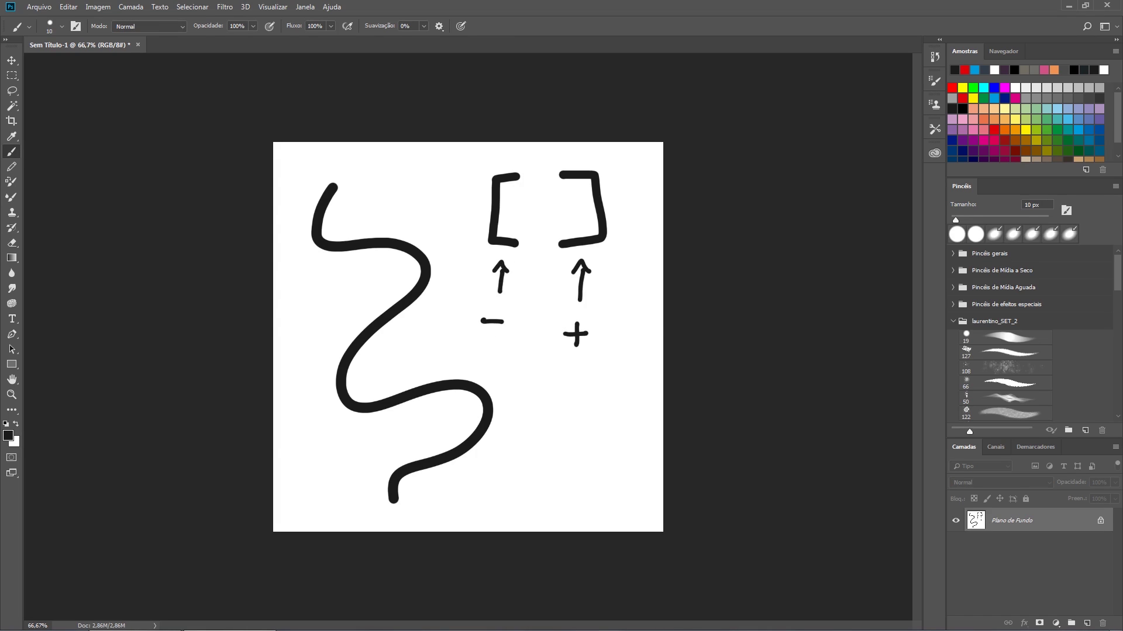
# Enlarge the brush to 60 px and paint a thick curling stroke along the lower part of the canvas.
pyautogui.press(']')
pyautogui.press(']')
pyautogui.press(']')
pyautogui.press(']')
pyautogui.press(']')
pyautogui.press(']')
pyautogui.press(']')
pyautogui.press(']')
pyautogui.press(']')
pyautogui.press(']')
pyautogui.press(']')
pyautogui.press(']')
pyautogui.press(']')
pyautogui.press(']')
pyautogui.press(']')
pyautogui.press(']')
pyautogui.press('[')
pyautogui.press('[')
pyautogui.press('[')
pyautogui.press('[')
pyautogui.press('[')
pyautogui.press('[')
pyautogui.press('[')
pyautogui.press('[')
pyautogui.press(']')
pyautogui.press(']')
pyautogui.click(568, 429)
pyautogui.moveTo(555, 412)
pyautogui.mouseDown()
pyautogui.moveTo(601, 464)
pyautogui.moveTo(559, 408)
pyautogui.moveTo(554, 434)
pyautogui.moveTo(514, 469)
pyautogui.moveTo(334, 481)
pyautogui.mouseUp()
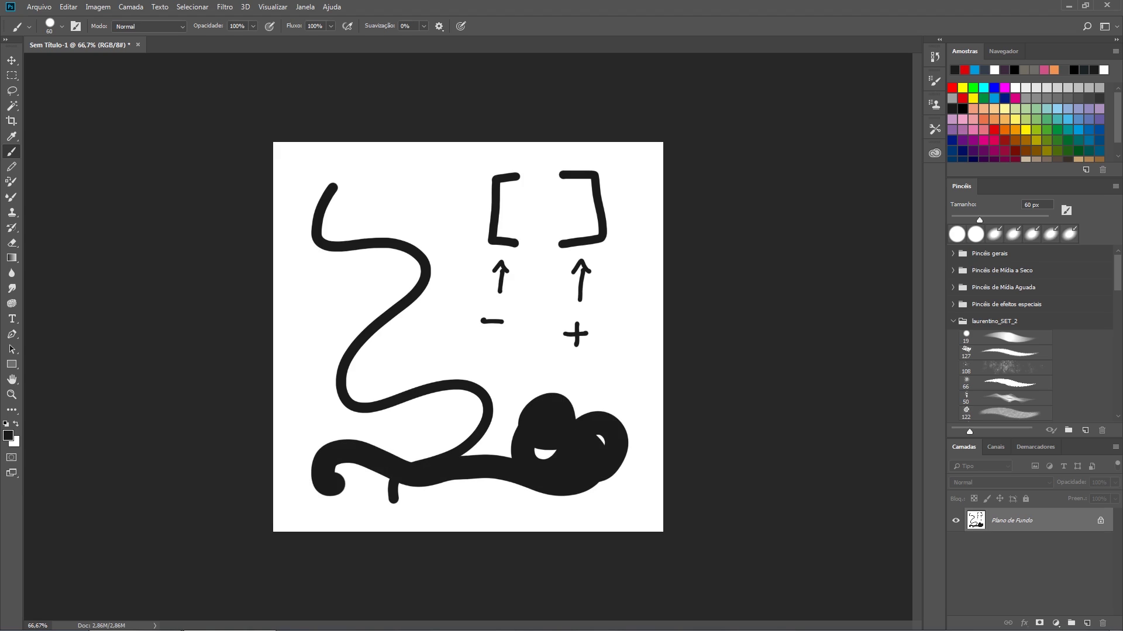
# Reduce the brush to 10 px and paint a thin wavy line across the canvas above the thick curl.
pyautogui.press('[')
pyautogui.press('[')
pyautogui.moveTo(299, 375)
pyautogui.mouseDown()
pyautogui.moveTo(390, 395)
pyautogui.moveTo(629, 361)
pyautogui.mouseUp()
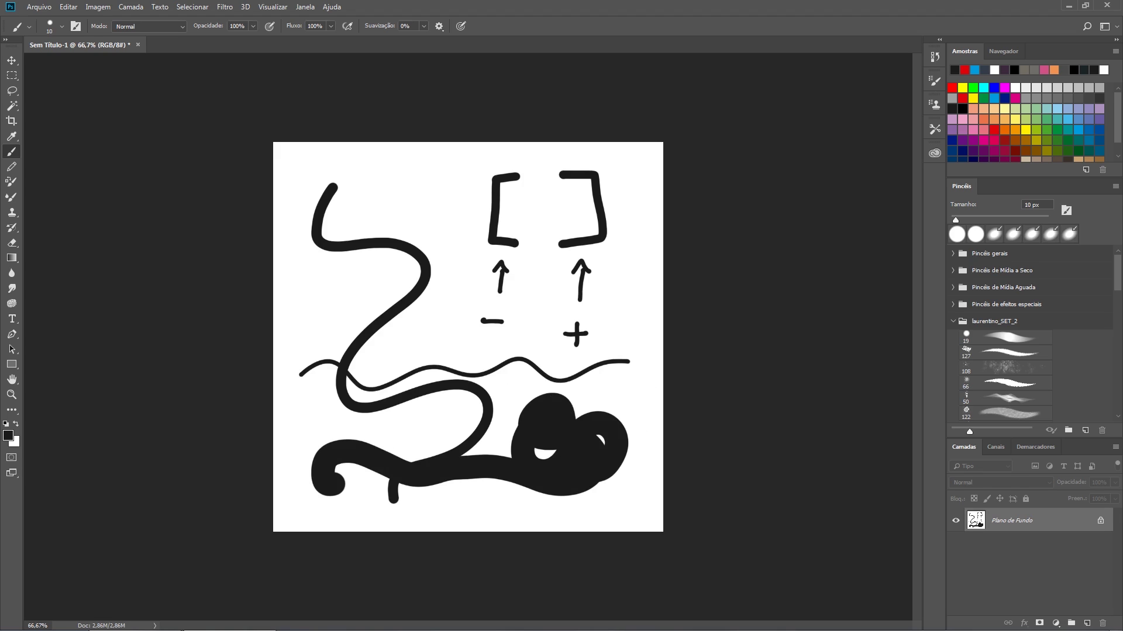
# Paint a letter E with the 10 px brush between the wavy line and the brackets.
pyautogui.click(13, 244)
pyautogui.press('b')
pyautogui.moveTo(407, 172)
pyautogui.mouseDown()
pyautogui.moveTo(439, 211)
pyautogui.moveTo(431, 184)
pyautogui.mouseUp()
pyautogui.moveTo(406, 170); pyautogui.dragTo(435, 161)
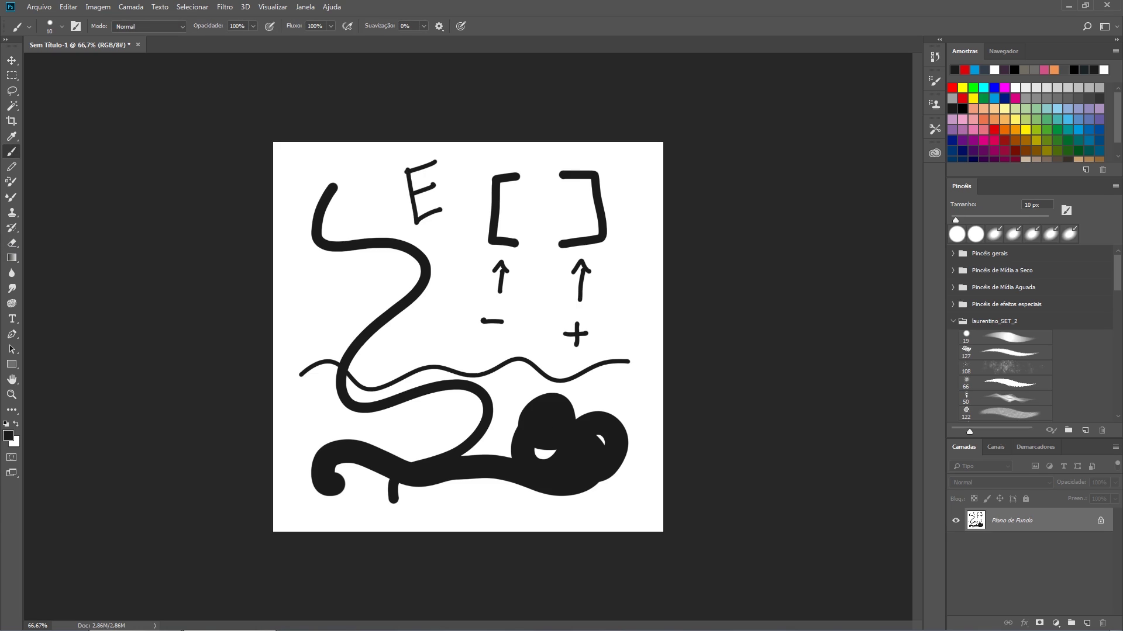
# Use the Eraser at 25 px to erase an oval hole inside the thick painted curl.
pyautogui.press('e')
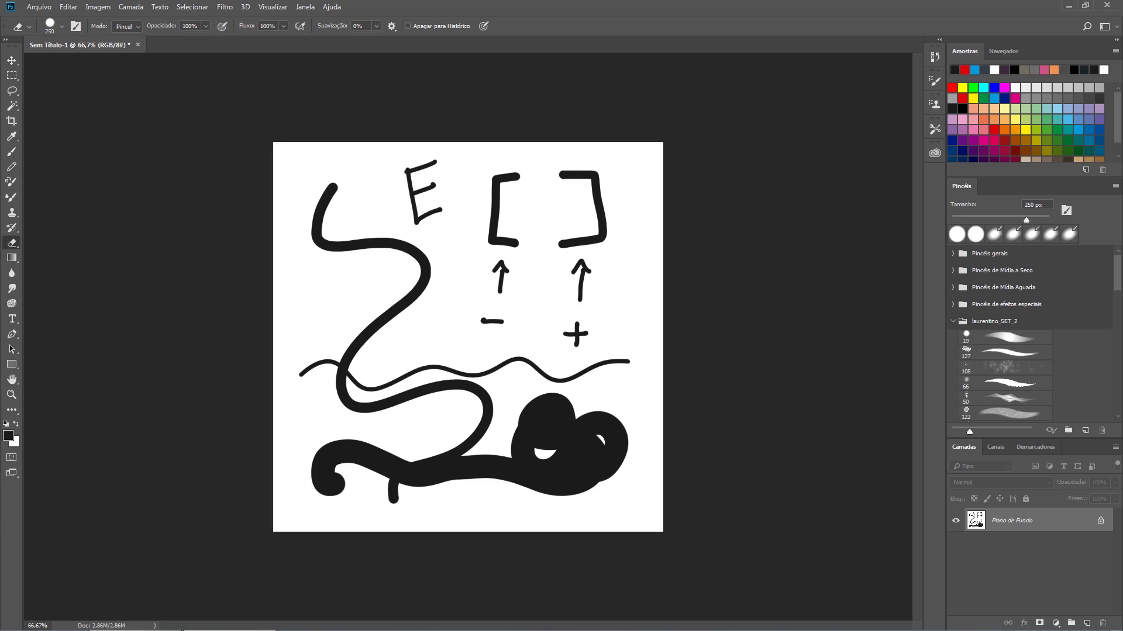
pyautogui.press('[')
pyautogui.press('[')
pyautogui.press('[')
pyautogui.press('[')
pyautogui.press('[')
pyautogui.press('[')
pyautogui.press('[')
pyautogui.press('[')
pyautogui.press(']')
pyautogui.press(']')
pyautogui.press(']')
pyautogui.press('[')
pyautogui.press('[')
pyautogui.press('[')
pyautogui.press('[')
pyautogui.press('[')
pyautogui.press('[')
pyautogui.moveTo(544, 458)
pyautogui.mouseDown()
pyautogui.moveTo(555, 419)
pyautogui.moveTo(553, 455)
pyautogui.moveTo(552, 432)
pyautogui.mouseUp()
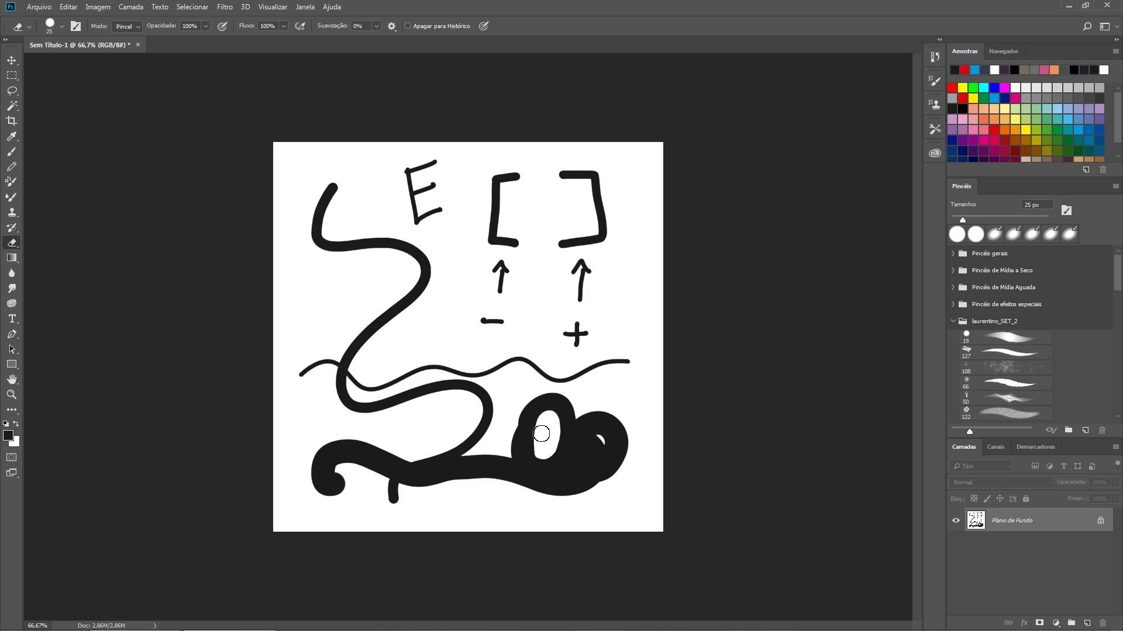
# Enlarge the Eraser to 200 px and erase the remaining drawings from the canvas.
pyautogui.press(']')
pyautogui.press(']')
pyautogui.press(']')
pyautogui.press(']')
pyautogui.press(']')
pyautogui.moveTo(585, 421)
pyautogui.mouseDown()
pyautogui.moveTo(462, 462)
pyautogui.moveTo(587, 427)
pyautogui.moveTo(277, 437)
pyautogui.mouseUp()
pyautogui.moveTo(601, 444)
pyautogui.mouseDown()
pyautogui.moveTo(366, 387)
pyautogui.moveTo(339, 352)
pyautogui.moveTo(568, 334)
pyautogui.moveTo(466, 349)
pyautogui.moveTo(304, 329)
pyautogui.moveTo(480, 262)
pyautogui.moveTo(599, 272)
pyautogui.moveTo(380, 229)
pyautogui.moveTo(601, 182)
pyautogui.moveTo(297, 182)
pyautogui.moveTo(392, 133)
pyautogui.moveTo(572, 167)
pyautogui.mouseUp()
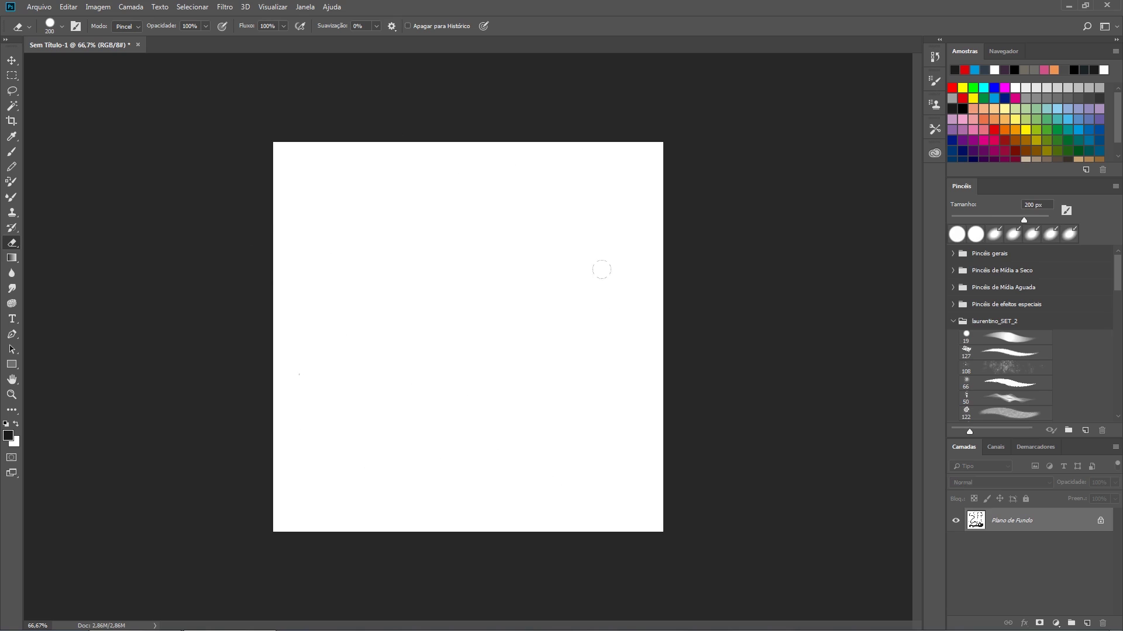
# Return to the Brush tool and choose the Pintura workspace.
pyautogui.press('b')
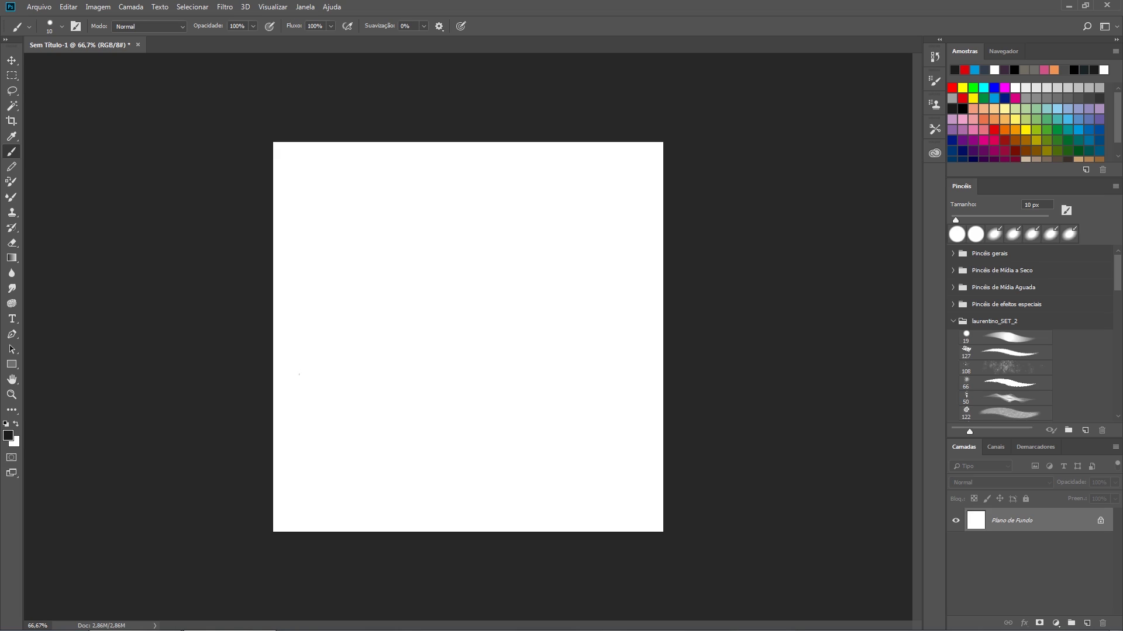
pyautogui.click(306, 8)
pyautogui.moveTo(334, 33)
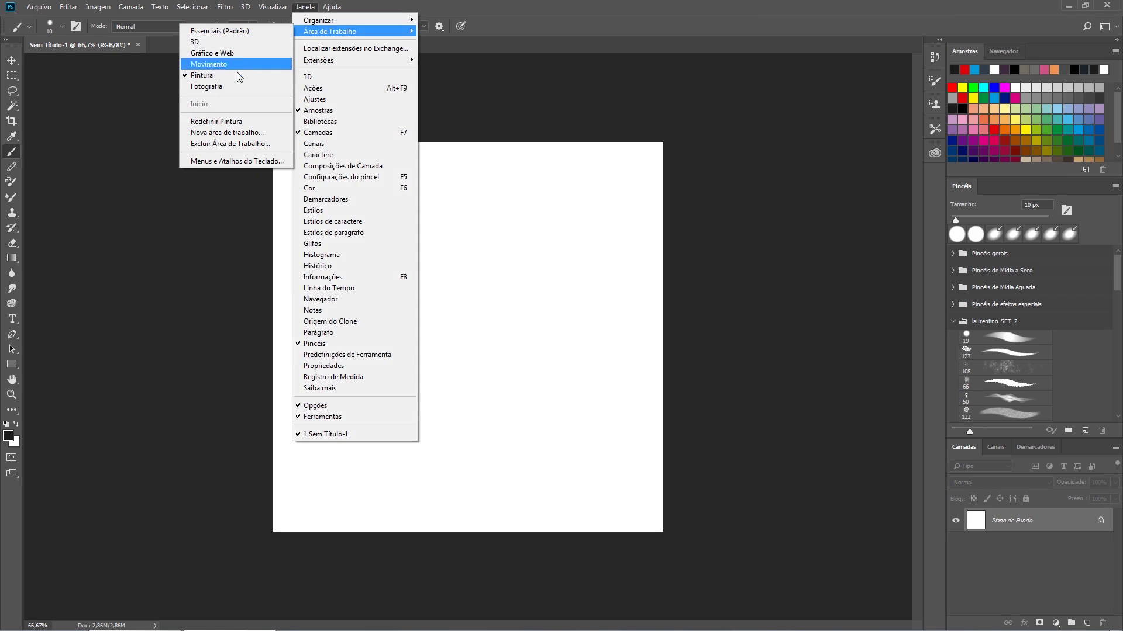
pyautogui.moveTo(333, 7)
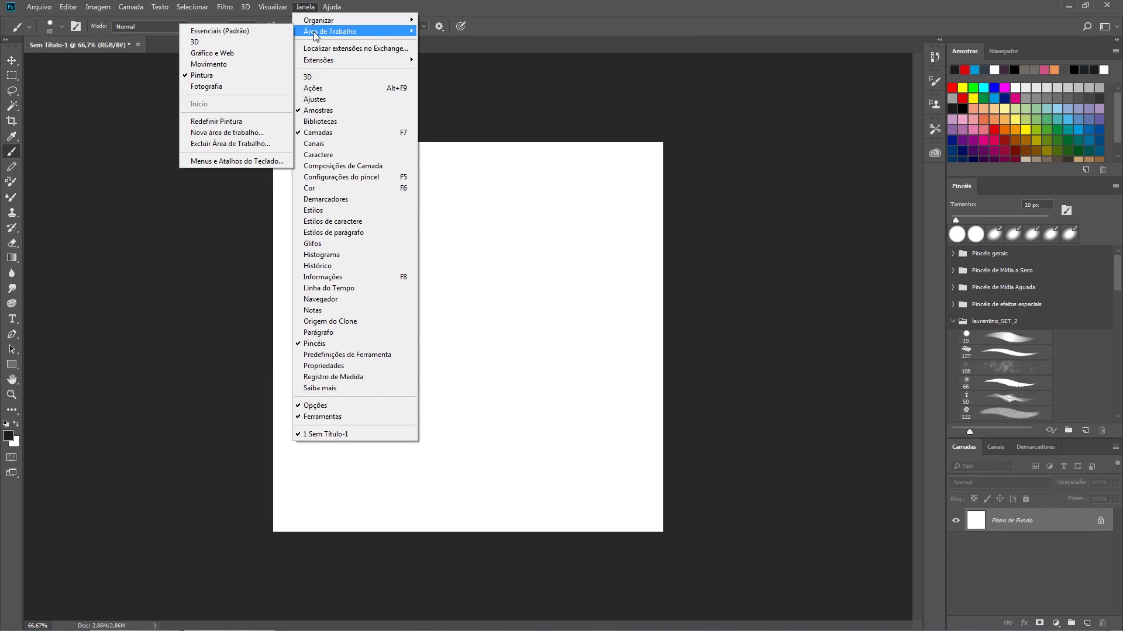
pyautogui.click(202, 76)
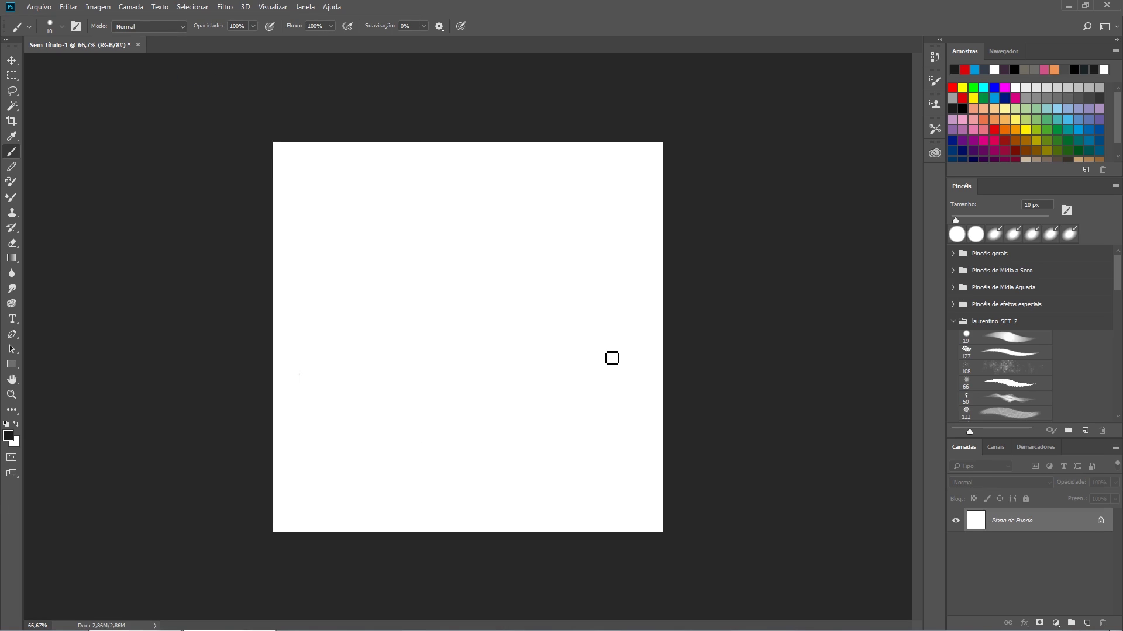
pyautogui.click(305, 6)
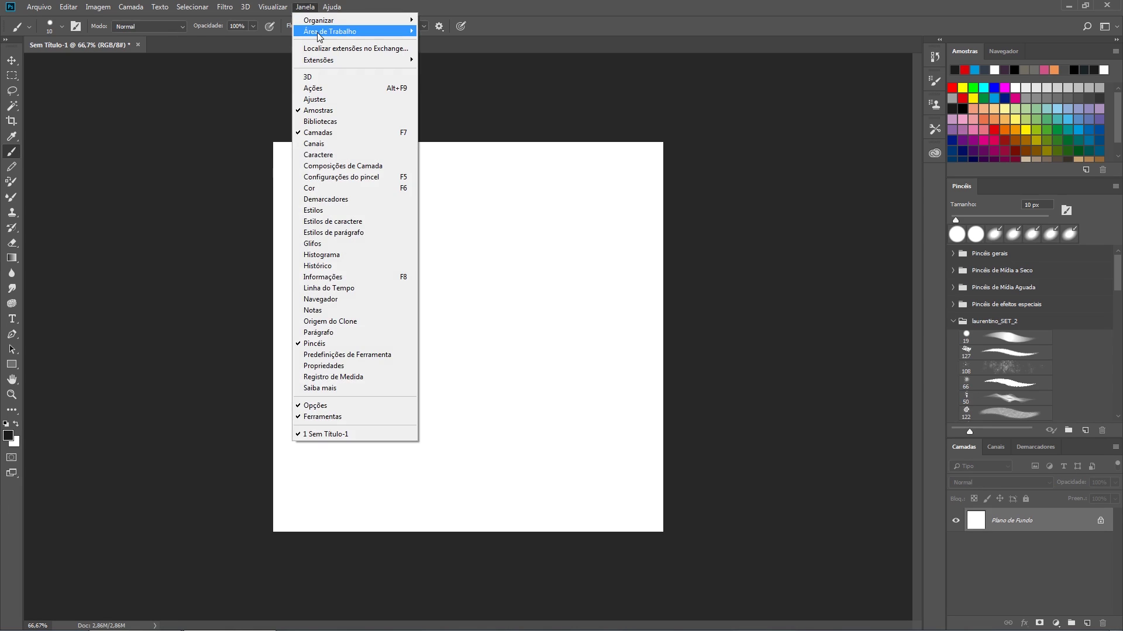
pyautogui.moveTo(320, 33)
pyautogui.click(310, 7)
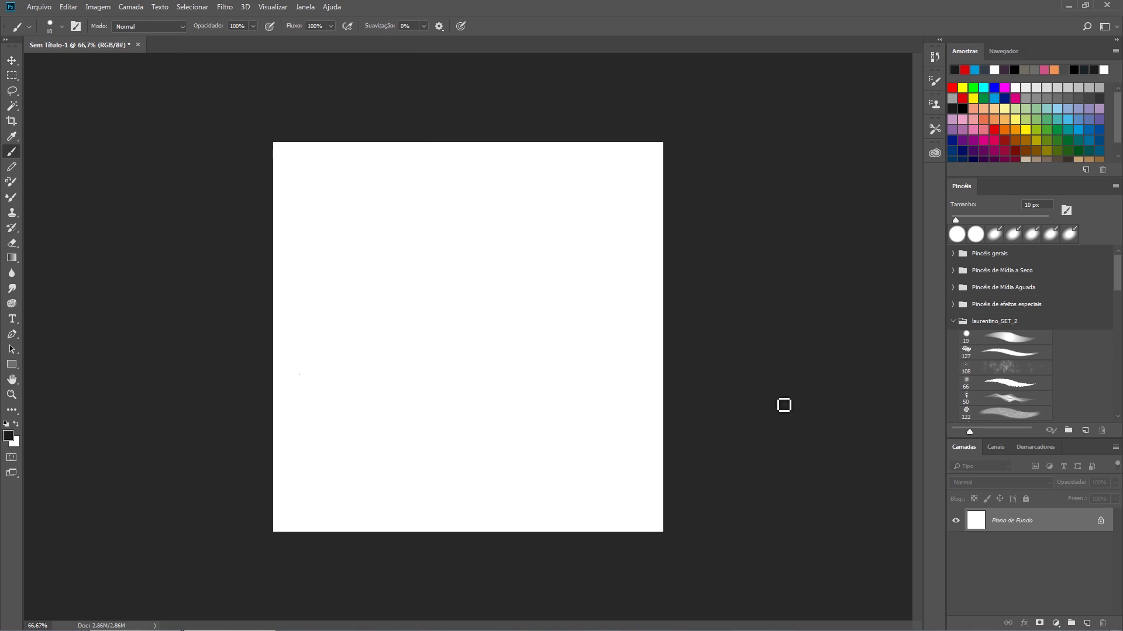
# Detach the Amostras, Pincéis and Camadas panels from the dock and float them over the document area.
pyautogui.moveTo(965, 51); pyautogui.dragTo(706, 101)
pyautogui.moveTo(962, 188); pyautogui.dragTo(758, 417)
pyautogui.moveTo(964, 349); pyautogui.dragTo(382, 210)
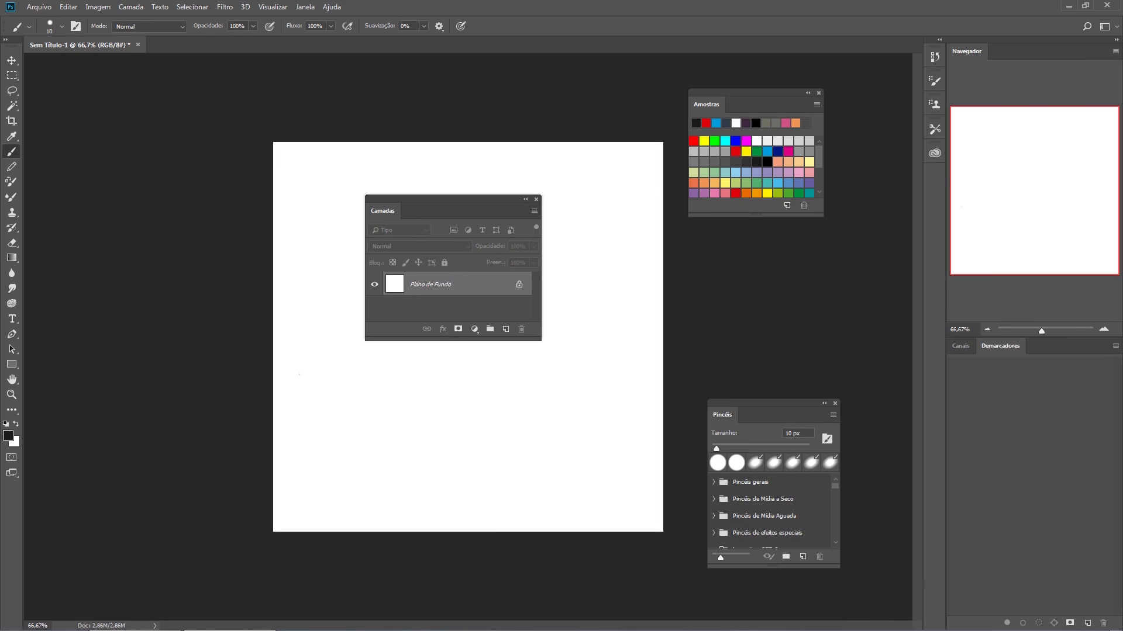
# Reset the Pintura workspace so the floating panels return to their default docked positions.
pyautogui.click(308, 8)
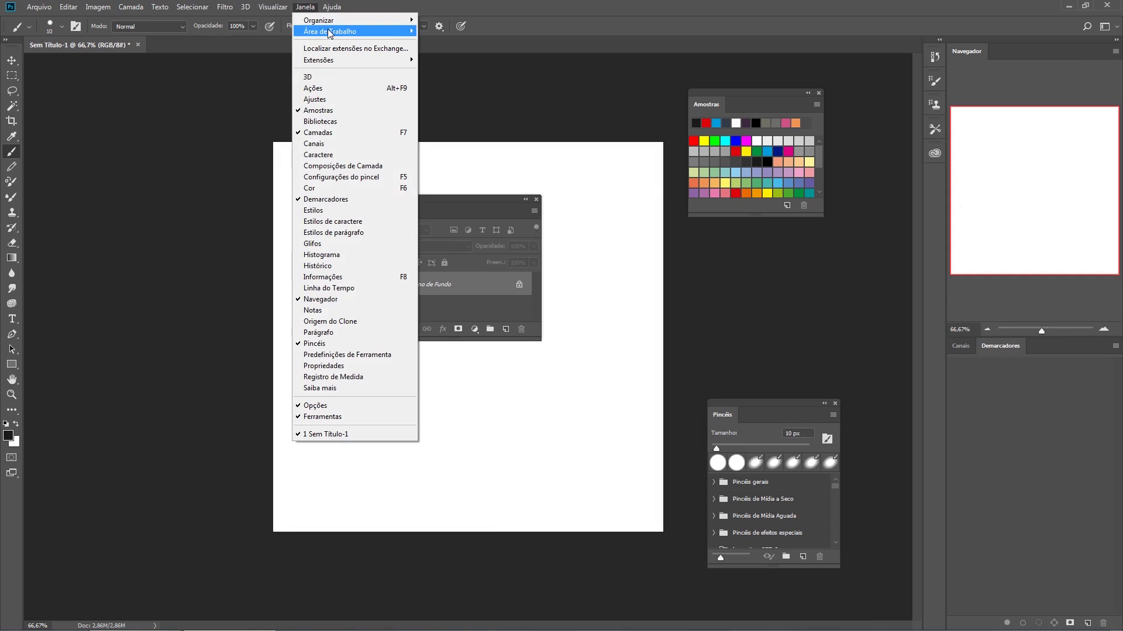
pyautogui.moveTo(330, 33)
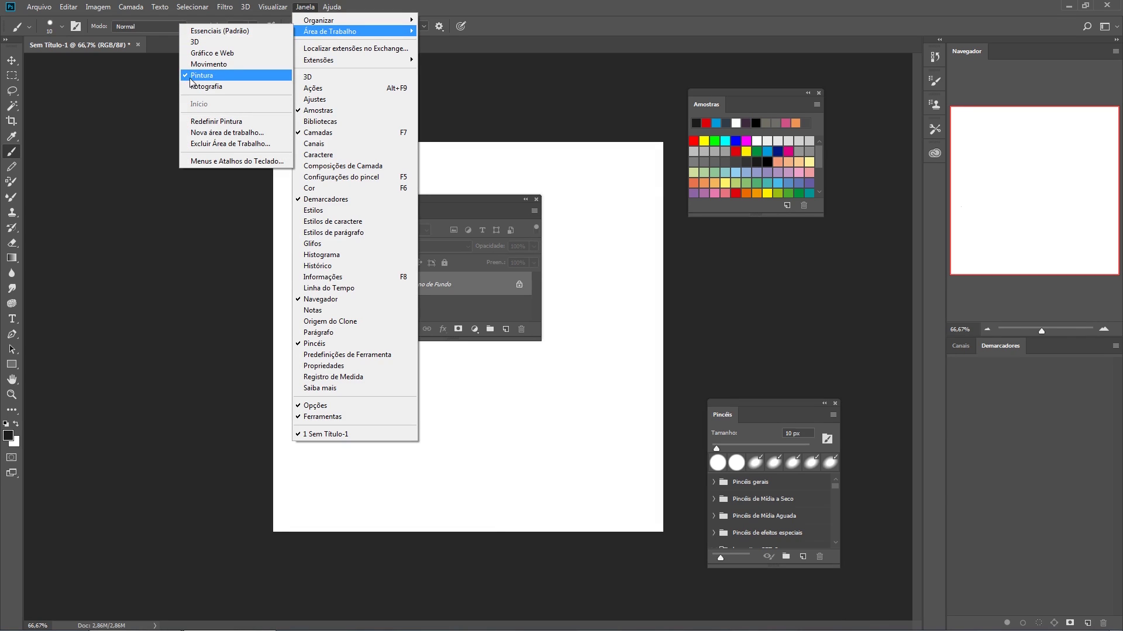
pyautogui.click(223, 122)
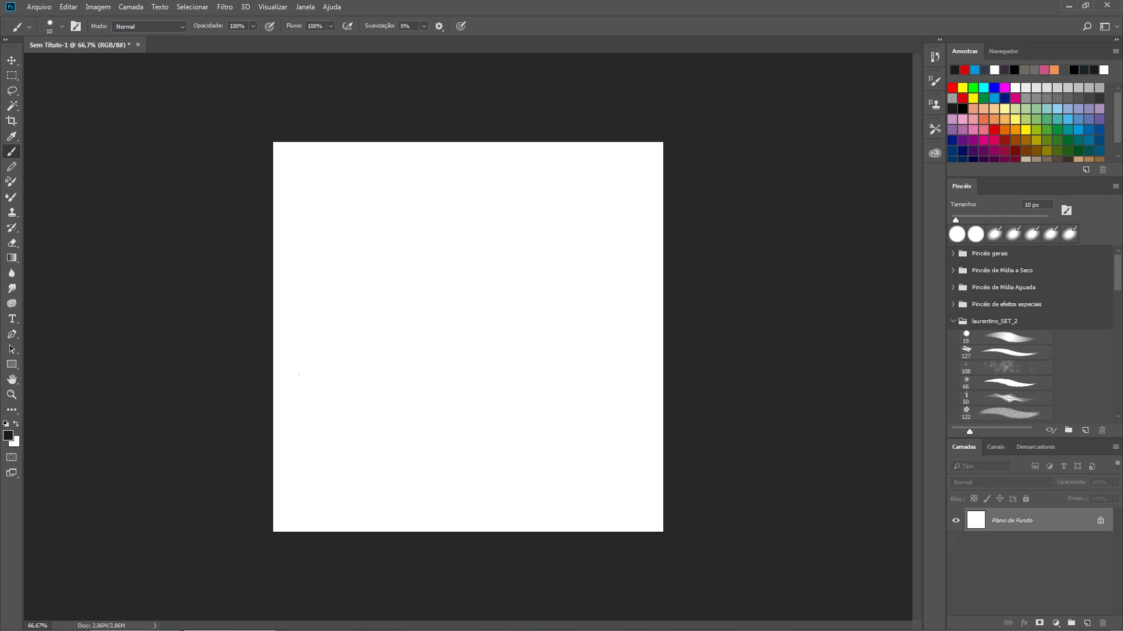
# Paint a large circle with the 10 px Brush, erase its upper arc and return to the Brush.
pyautogui.moveTo(519, 240)
pyautogui.mouseDown()
pyautogui.moveTo(394, 402)
pyautogui.moveTo(598, 349)
pyautogui.moveTo(462, 261)
pyautogui.mouseUp()
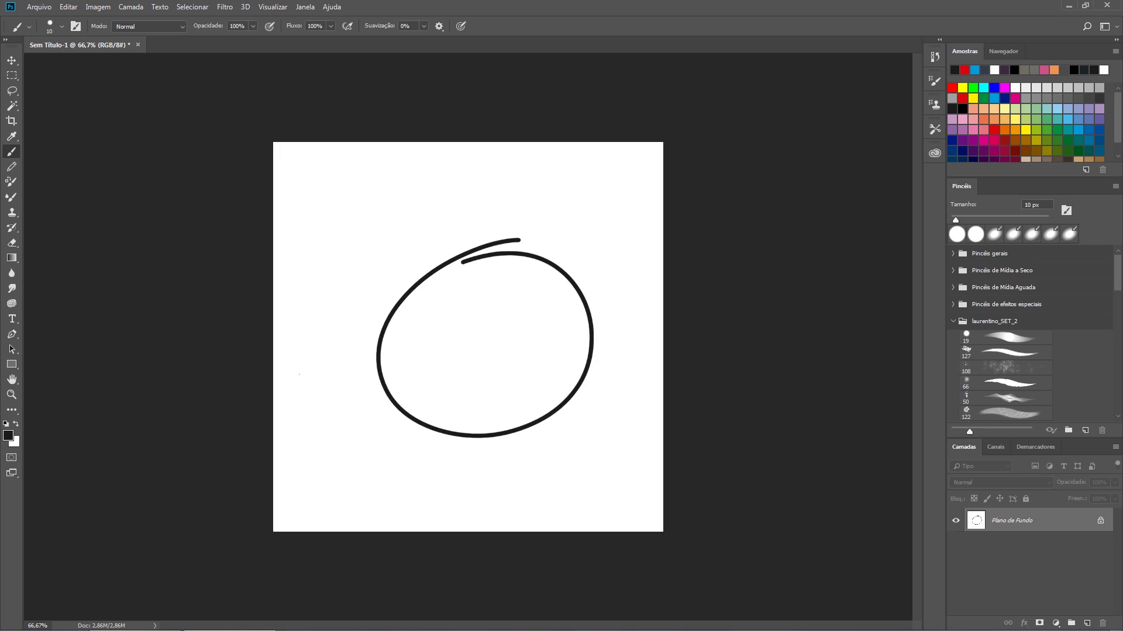
pyautogui.press('e')
pyautogui.moveTo(527, 199)
pyautogui.mouseDown()
pyautogui.moveTo(484, 199)
pyautogui.moveTo(401, 228)
pyautogui.moveTo(399, 246)
pyautogui.mouseUp()
pyautogui.press('b')
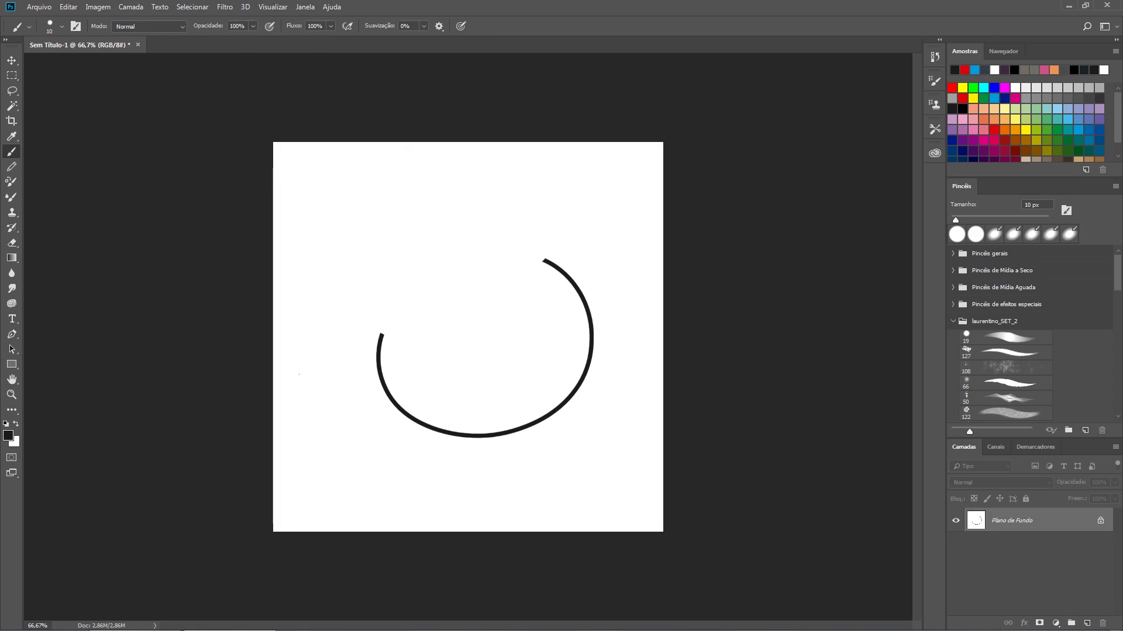
# Repaint the circle's missing upper arc and add two small overlapping circles on its left and upper-right edges.
pyautogui.moveTo(379, 344)
pyautogui.mouseDown()
pyautogui.moveTo(413, 296)
pyautogui.moveTo(449, 269)
pyautogui.moveTo(505, 258)
pyautogui.moveTo(549, 266)
pyautogui.mouseUp()
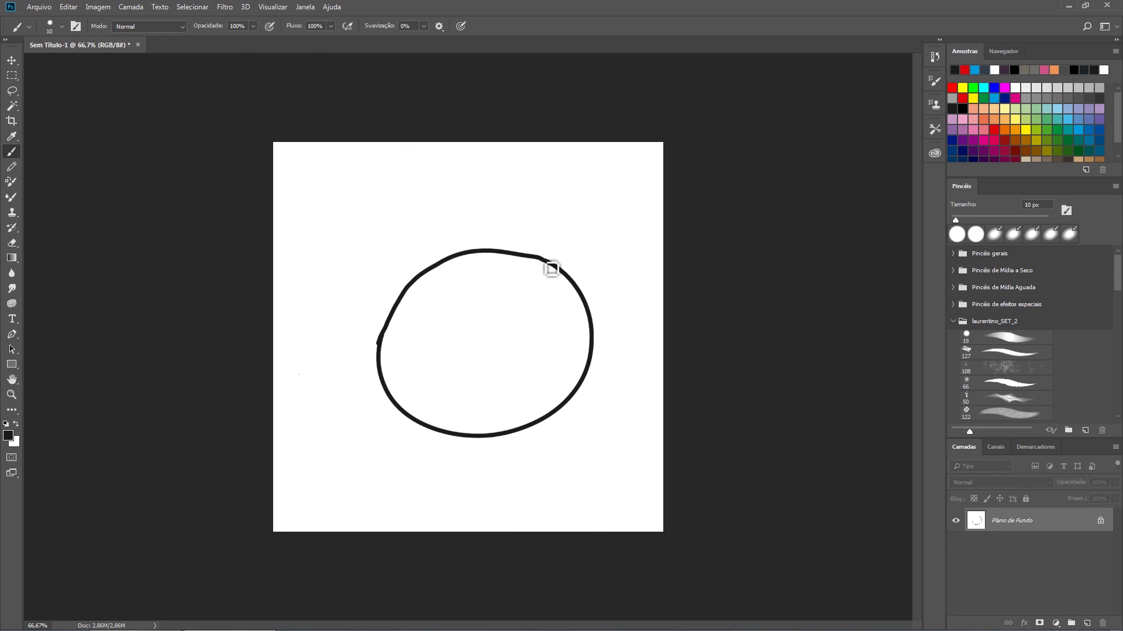
pyautogui.moveTo(381, 316)
pyautogui.mouseDown()
pyautogui.moveTo(348, 373)
pyautogui.moveTo(352, 327)
pyautogui.mouseUp()
pyautogui.moveTo(537, 238)
pyautogui.mouseDown()
pyautogui.moveTo(526, 268)
pyautogui.moveTo(514, 255)
pyautogui.mouseUp()
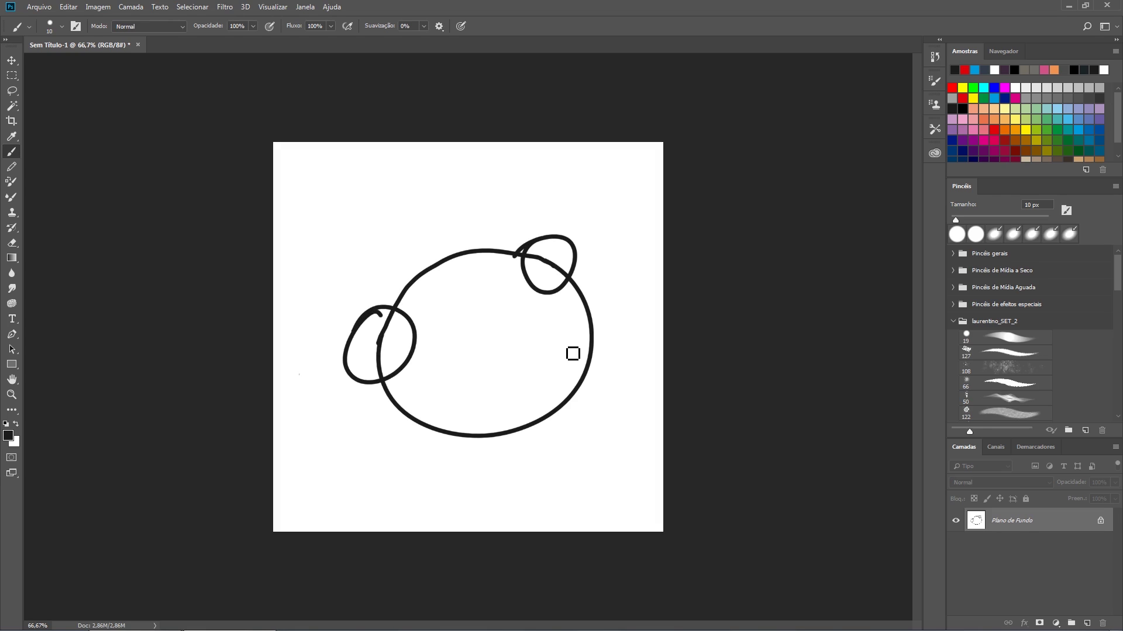
# Undo and redo the last small circle repeatedly to demonstrate the single-step undo.
pyautogui.hotkey('ctrl', 'z')
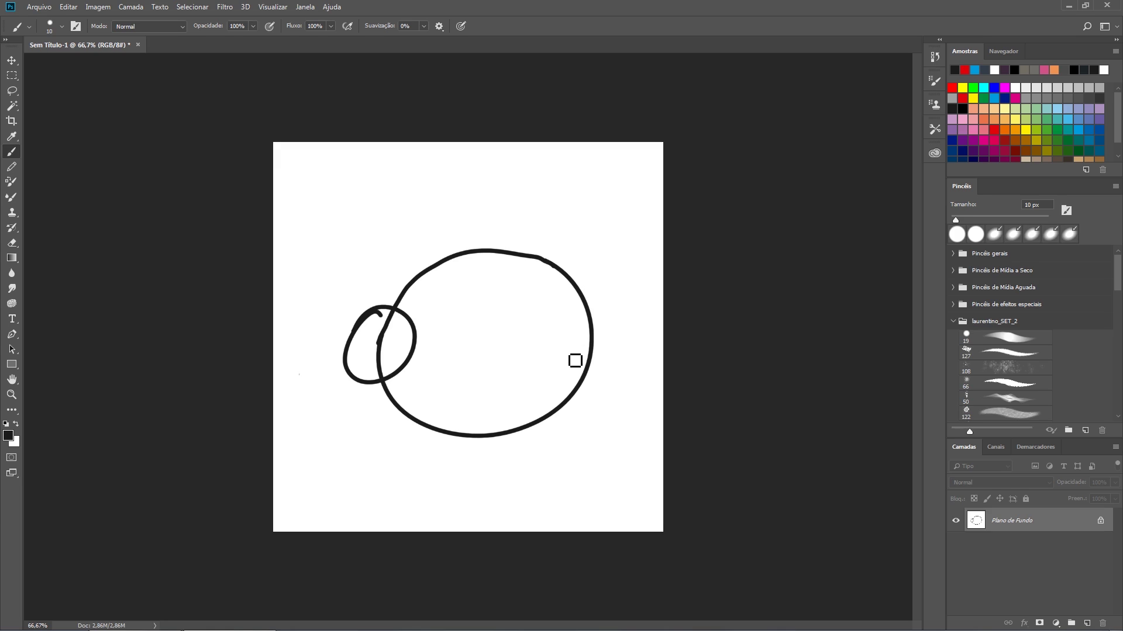
pyautogui.hotkey('ctrl', 'z')
pyautogui.hotkey('ctrl', 'z')
pyautogui.hotkey('ctrl', 'z')
pyautogui.hotkey('ctrl', 'z')
pyautogui.hotkey('ctrl', 'z')
pyautogui.hotkey('ctrl', 'z')
pyautogui.hotkey('ctrl', 'z')
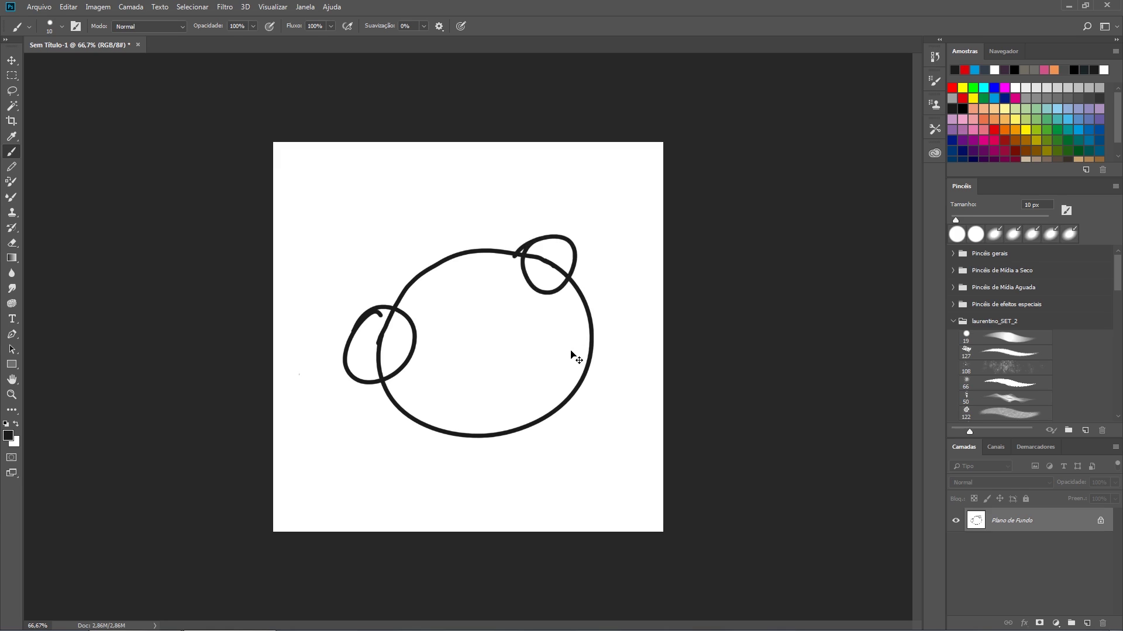
pyautogui.hotkey('ctrl', 'z')
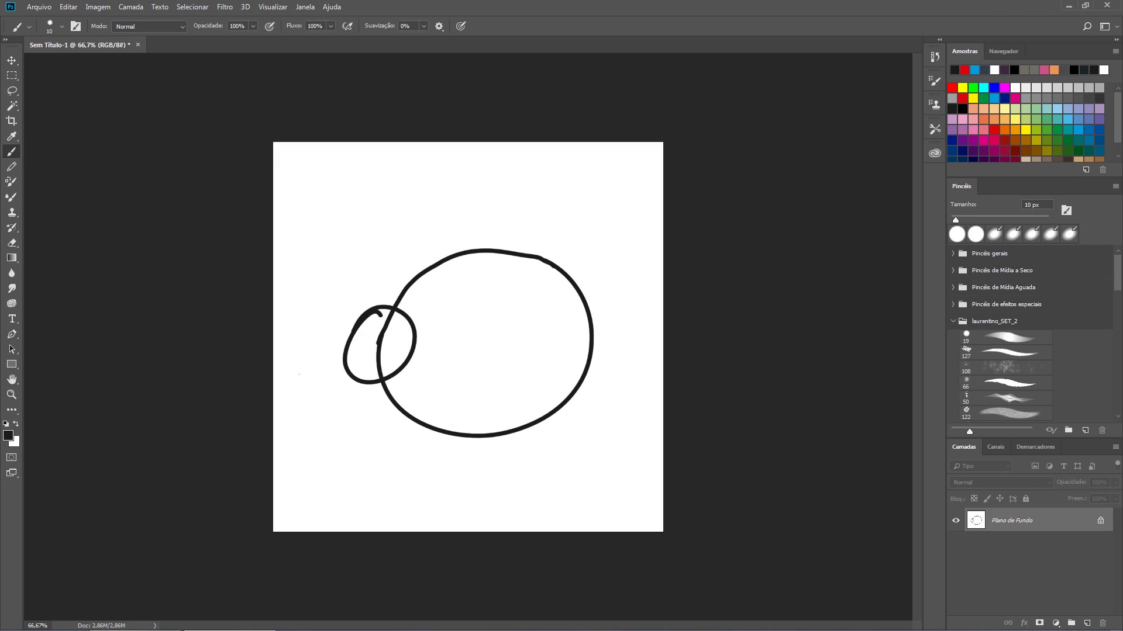
pyautogui.hotkey('ctrl', 'z')
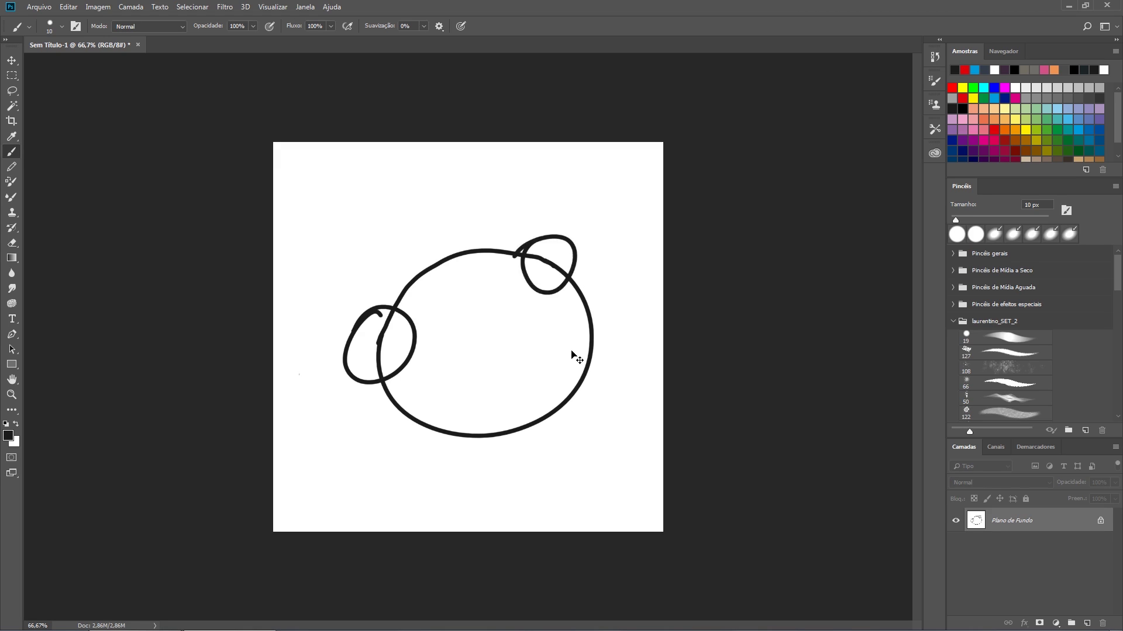
# Step back and forward through the history, going back to the first painted open-ended circle.
pyautogui.hotkey('ctrl', 'alt', 'z')
pyautogui.hotkey('ctrl', 'alt', 'z')
pyautogui.hotkey('ctrl', 'alt', 'z')
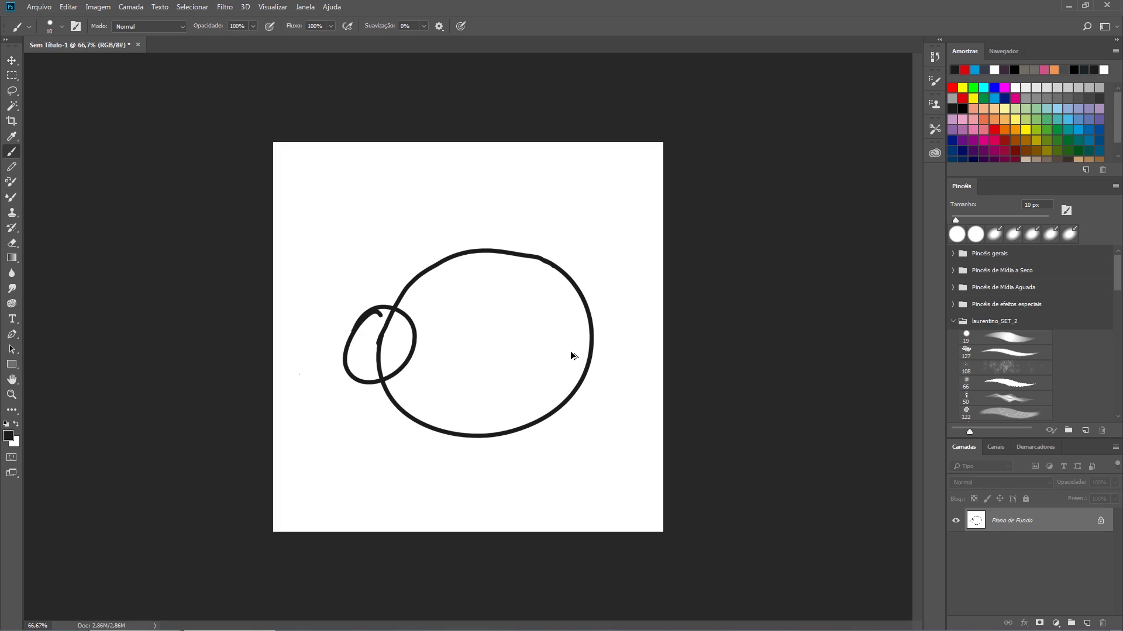
pyautogui.hotkey('ctrl', 'shift', 'z')
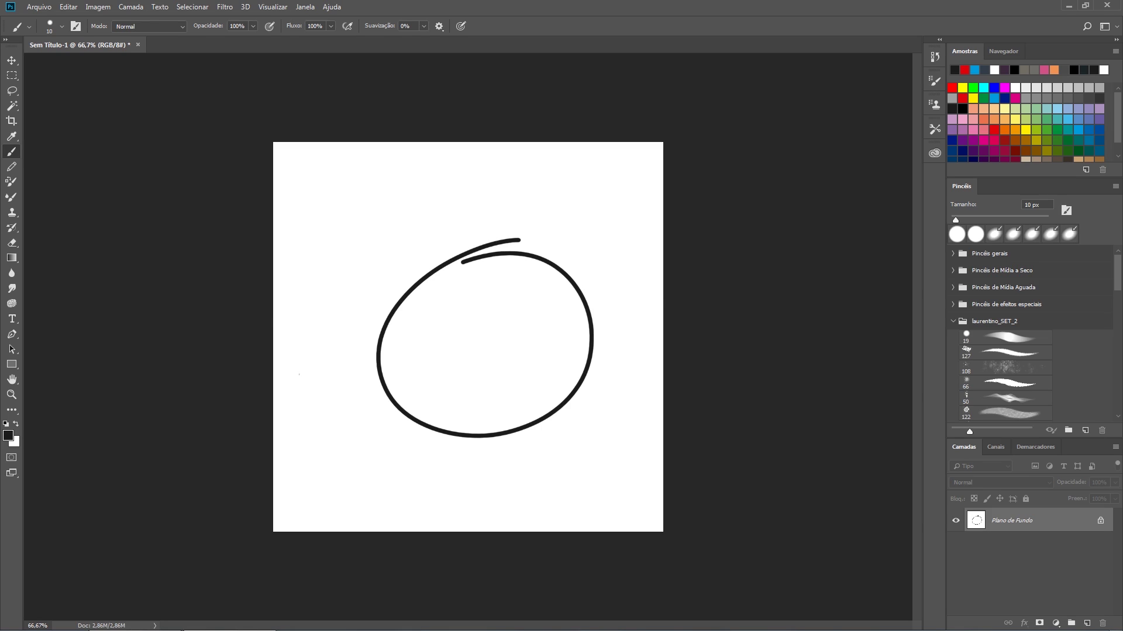
# Paint two narrow oval eyes inside the circle and undo both of them.
pyautogui.moveTo(428, 354); pyautogui.dragTo(429, 388)
pyautogui.moveTo(552, 340); pyautogui.dragTo(550, 374)
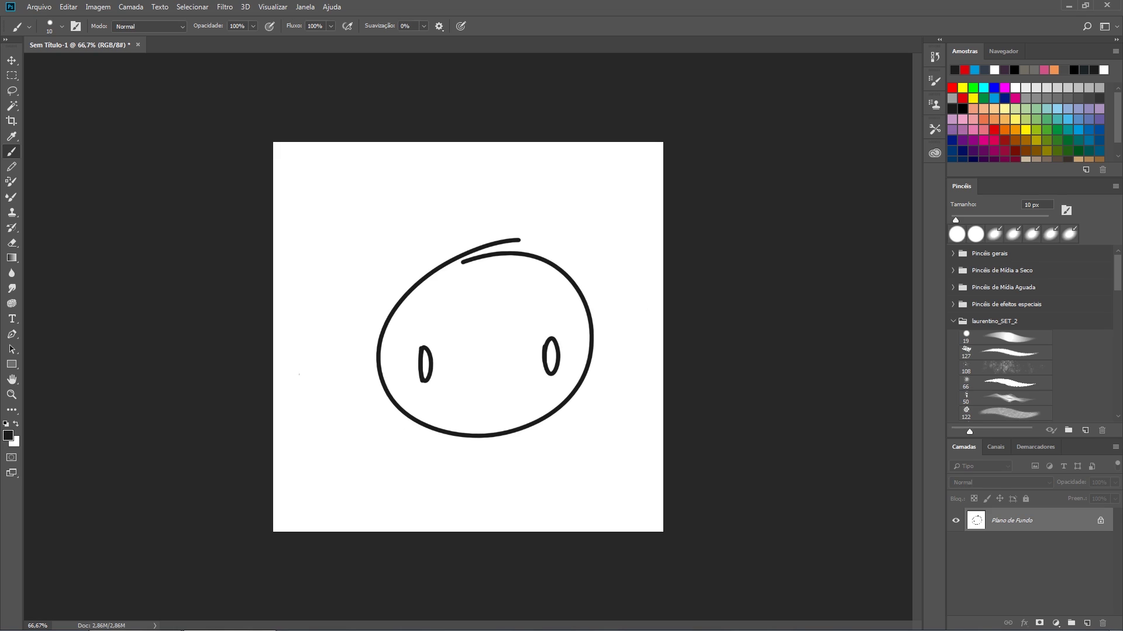
pyautogui.hotkey('ctrl', 'z')
pyautogui.hotkey('ctrl', 'z')
# Erase the whole circle from the canvas with the 200 px Eraser.
pyautogui.press('e')
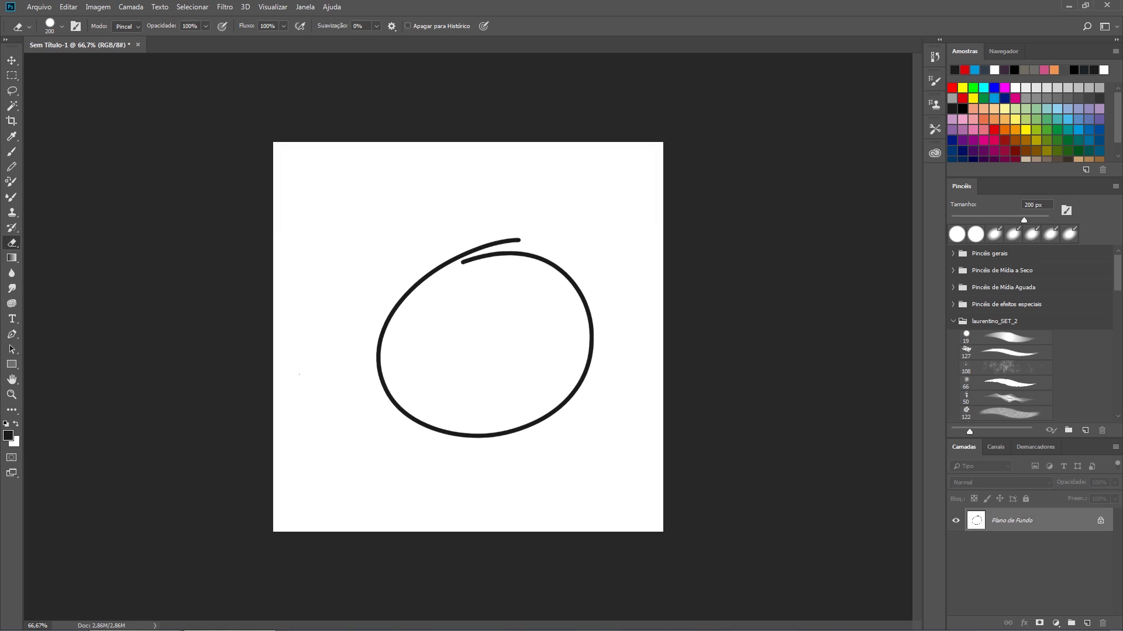
pyautogui.moveTo(544, 228)
pyautogui.mouseDown()
pyautogui.moveTo(493, 201)
pyautogui.moveTo(348, 357)
pyautogui.moveTo(562, 331)
pyautogui.moveTo(570, 274)
pyautogui.mouseUp()
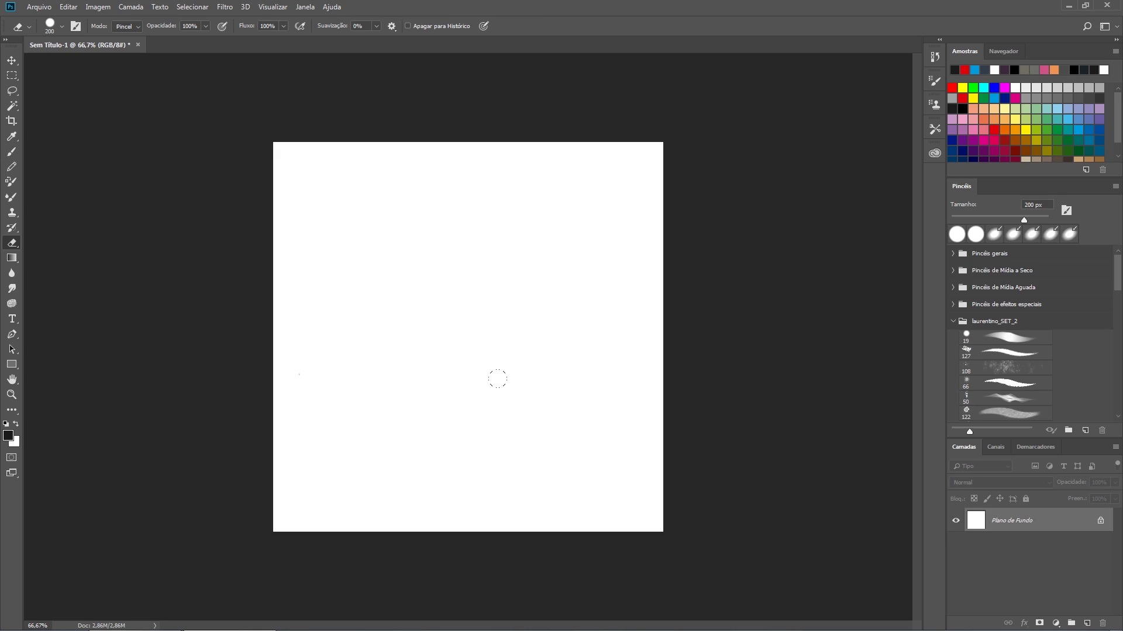
# Return to the Brush, toggle pen-pressure control of the size and enlarge the brush to 25 px.
pyautogui.press('b')
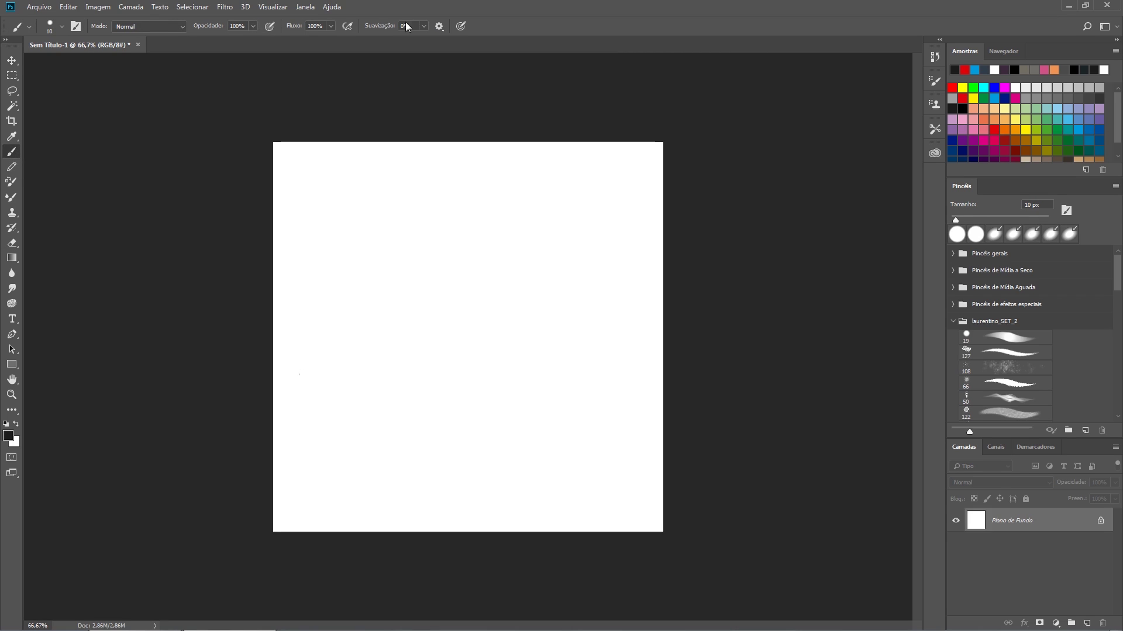
pyautogui.click(461, 25)
pyautogui.press(']')
pyautogui.press(']')
pyautogui.press(']')
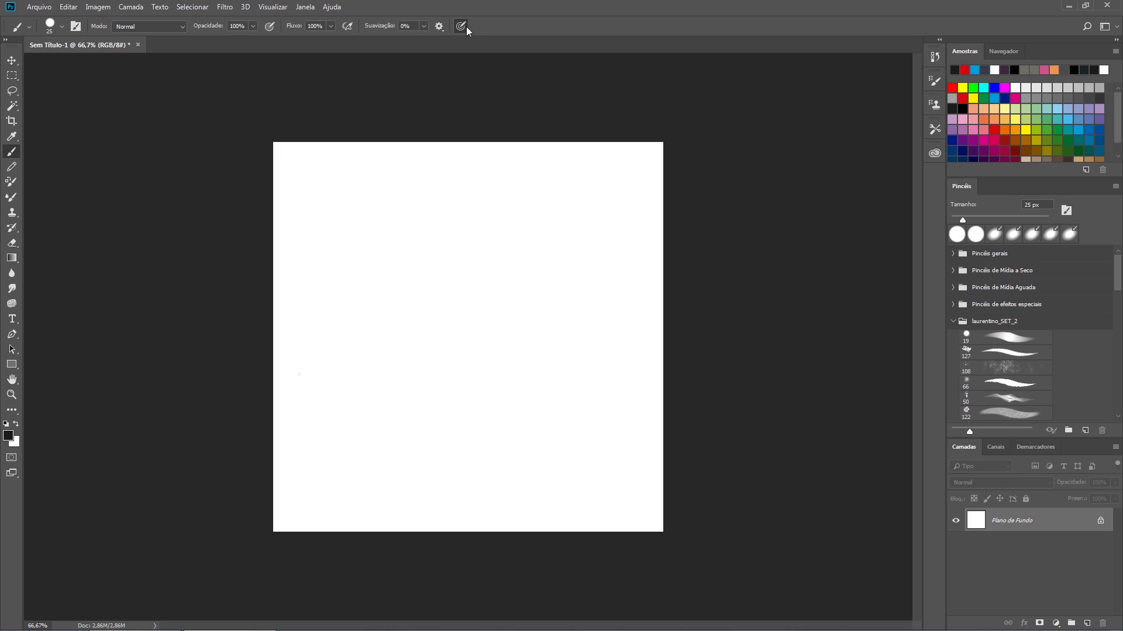
# Paint a uniform vertical stroke, a tapered vertical stroke and a long looping stroke to compare size with and without pen pressure.
pyautogui.moveTo(367, 221); pyautogui.dragTo(367, 400)
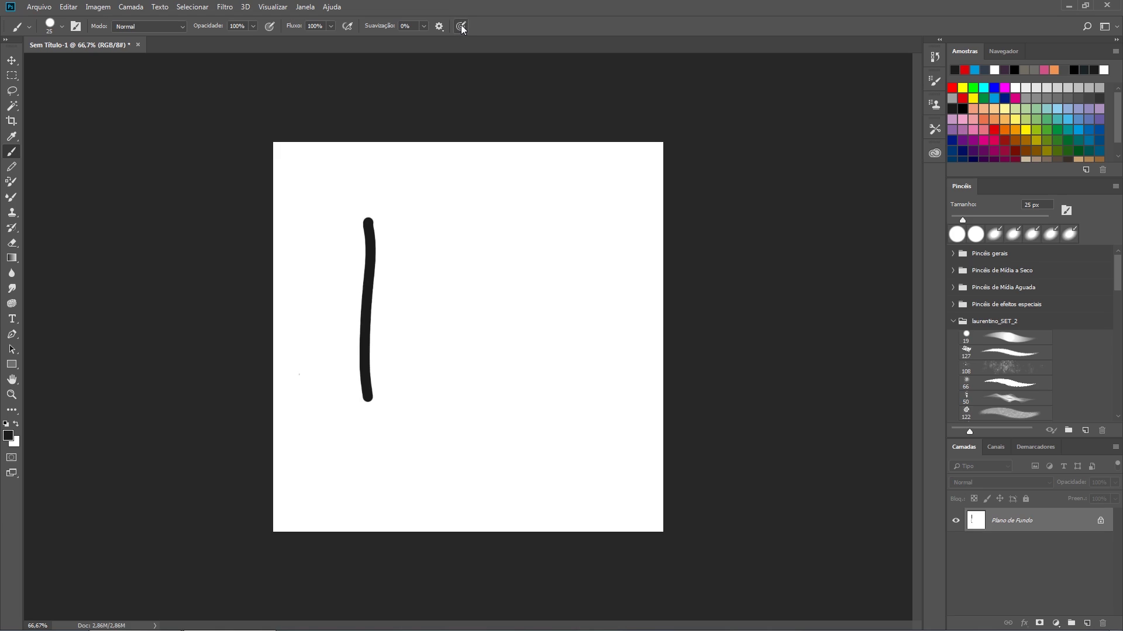
pyautogui.moveTo(442, 195); pyautogui.dragTo(449, 381)
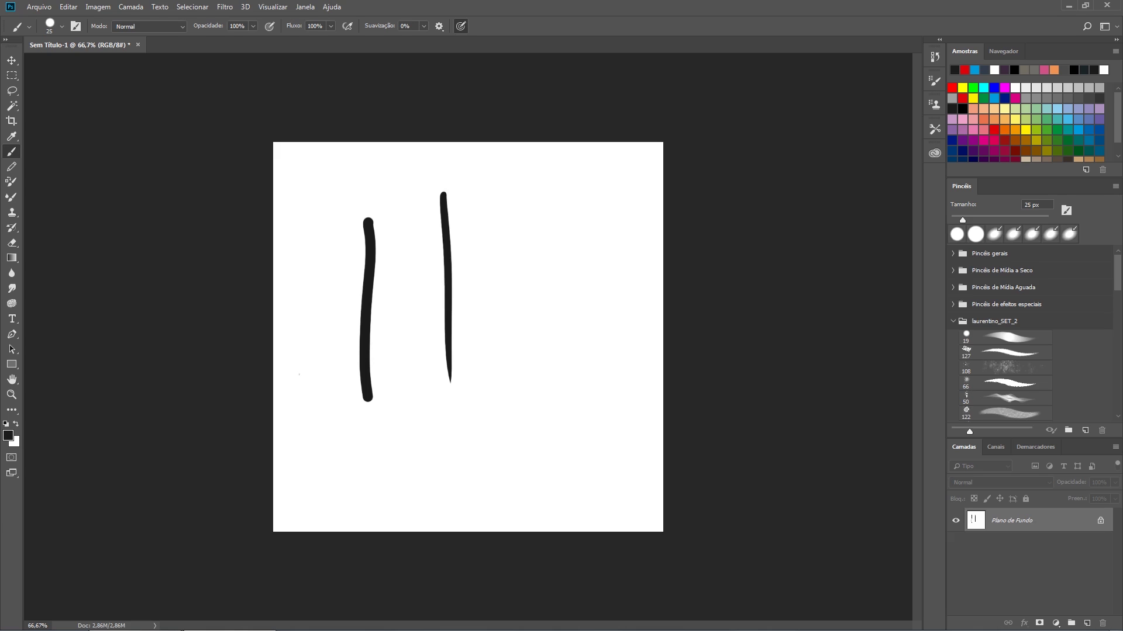
pyautogui.moveTo(486, 206)
pyautogui.mouseDown()
pyautogui.moveTo(503, 431)
pyautogui.moveTo(523, 451)
pyautogui.moveTo(550, 415)
pyautogui.moveTo(524, 324)
pyautogui.moveTo(514, 237)
pyautogui.moveTo(527, 194)
pyautogui.moveTo(549, 228)
pyautogui.moveTo(567, 455)
pyautogui.mouseUp()
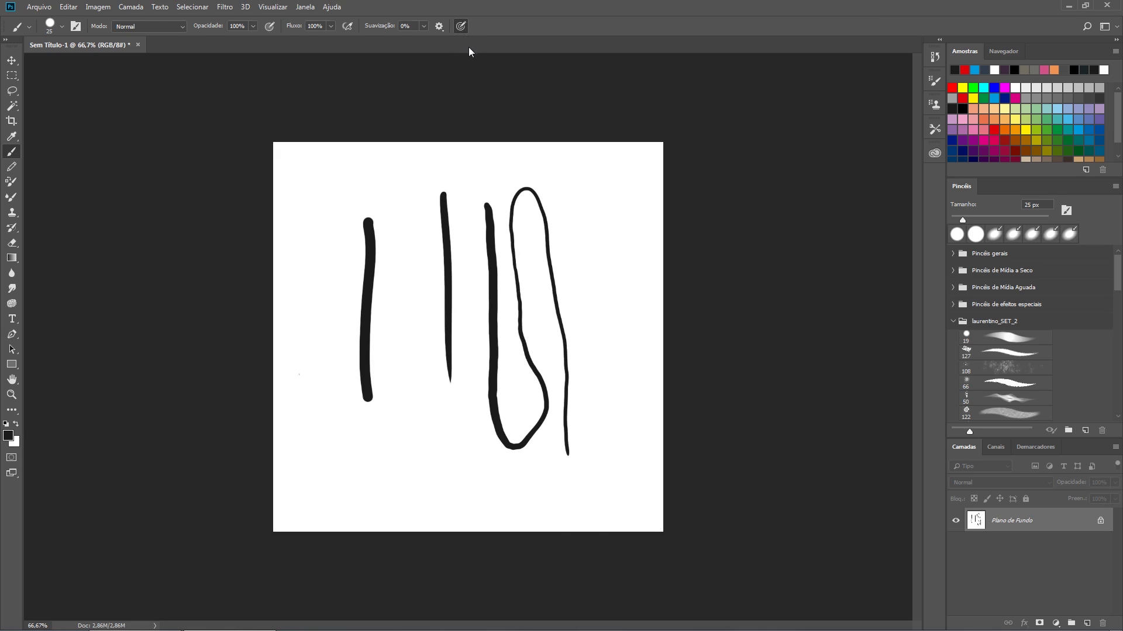
# Erase all the test strokes from the canvas and return to the Brush.
pyautogui.press('e')
pyautogui.moveTo(567, 453)
pyautogui.mouseDown()
pyautogui.moveTo(529, 193)
pyautogui.moveTo(479, 415)
pyautogui.moveTo(409, 205)
pyautogui.moveTo(344, 180)
pyautogui.moveTo(367, 404)
pyautogui.mouseUp()
pyautogui.press('b')
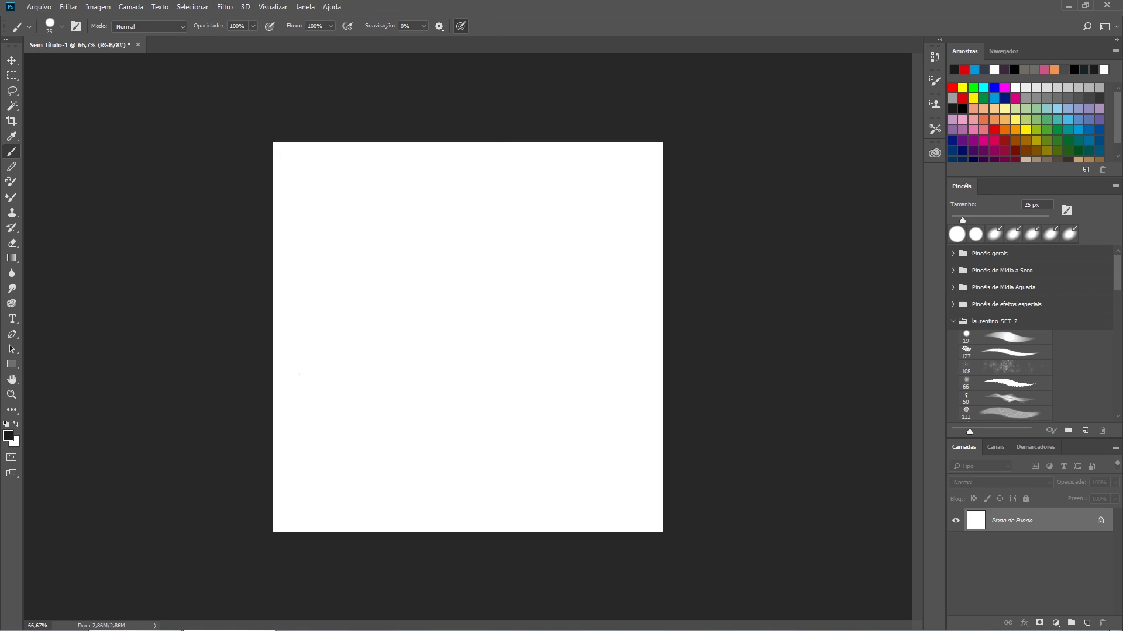
# Paint a large pressure-tapered circle as the monster's head in the middle of the canvas, undoing and repainting unsatisfactory outlines.
pyautogui.moveTo(496, 258)
pyautogui.mouseDown()
pyautogui.moveTo(388, 341)
pyautogui.moveTo(462, 271)
pyautogui.mouseUp()
pyautogui.hotkey('ctrl', 'z')
pyautogui.moveTo(490, 254)
pyautogui.mouseDown()
pyautogui.moveTo(514, 266)
pyautogui.moveTo(474, 269)
pyautogui.moveTo(489, 253)
pyautogui.moveTo(468, 243)
pyautogui.moveTo(468, 451)
pyautogui.moveTo(447, 270)
pyautogui.mouseUp()
pyautogui.hotkey('ctrl', 'z')
pyautogui.hotkey('ctrl', 'z')
pyautogui.hotkey('ctrl', 'z')
# Paint a W-shaped mouth and two curved closed eyes inside the head, undoing unwanted strokes.
pyautogui.moveTo(440, 354)
pyautogui.mouseDown()
pyautogui.moveTo(488, 337)
pyautogui.moveTo(512, 309)
pyautogui.moveTo(497, 320)
pyautogui.mouseUp()
pyautogui.hotkey('ctrl', 'z')
pyautogui.moveTo(397, 352); pyautogui.dragTo(417, 349)
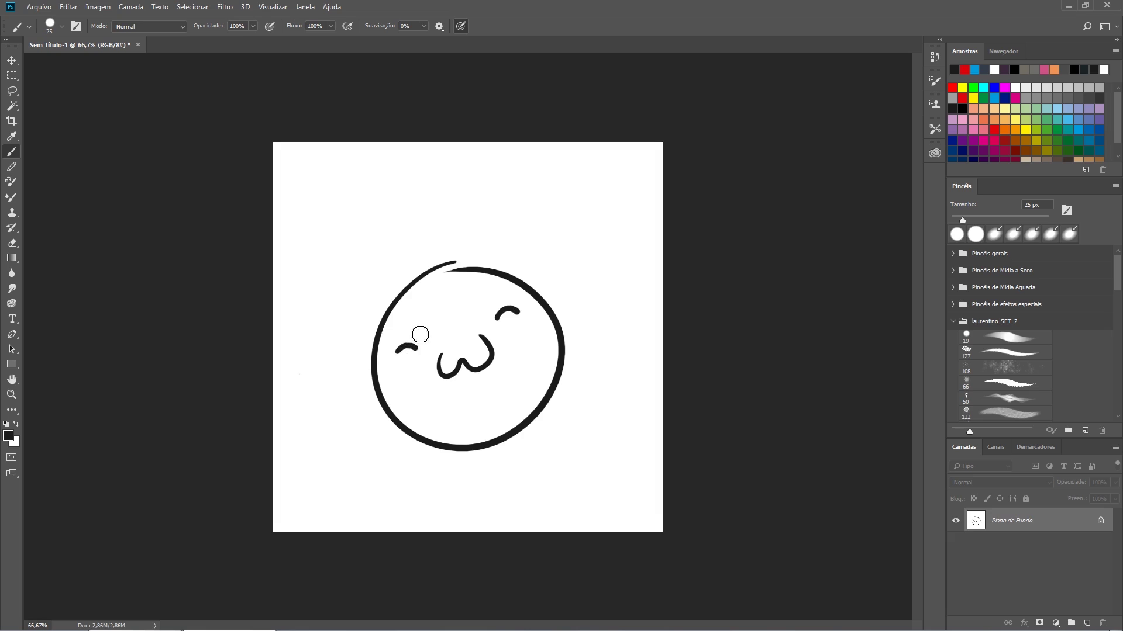
# Add a small ring and a dot above the head's upper right, and repaint the W-shaped mouth wider.
pyautogui.moveTo(504, 236)
pyautogui.mouseDown()
pyautogui.moveTo(501, 251)
pyautogui.moveTo(505, 236)
pyautogui.mouseUp()
pyautogui.click(526, 217)
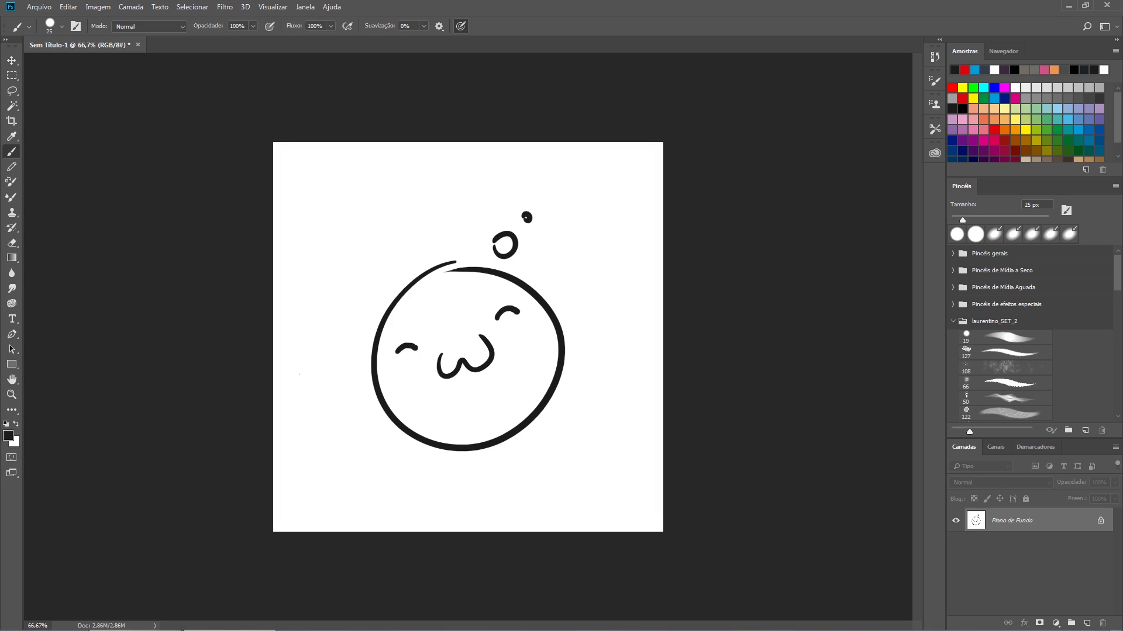
pyautogui.hotkey('ctrl', 'z')
pyautogui.moveTo(436, 351)
pyautogui.mouseDown()
pyautogui.moveTo(461, 367)
pyautogui.moveTo(491, 344)
pyautogui.mouseUp()
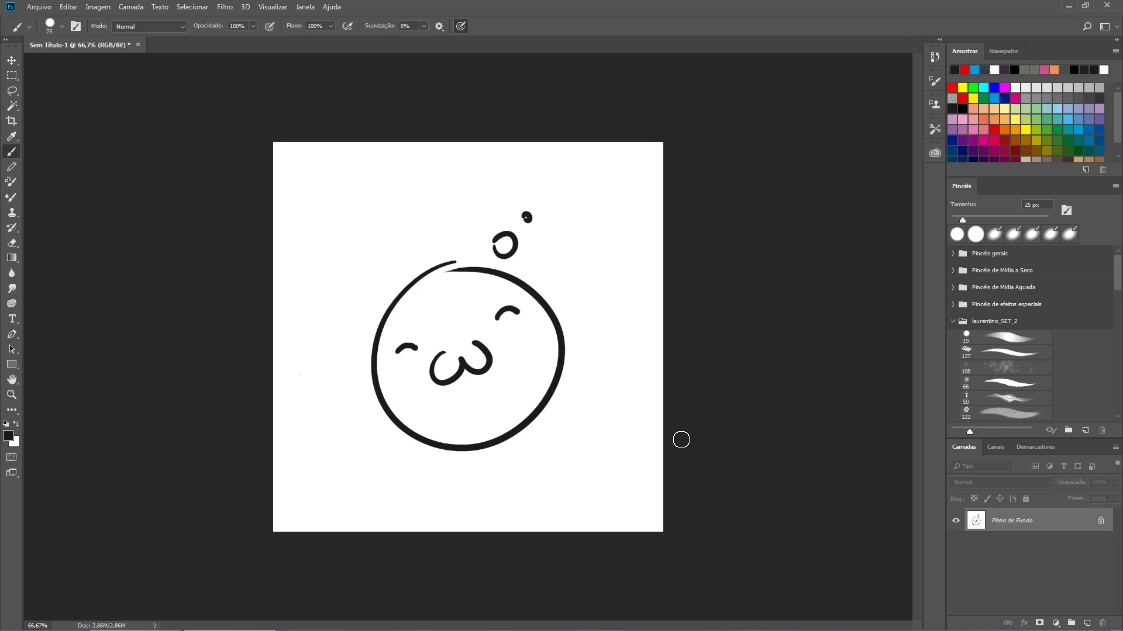
# Start saving the drawing under a new name on the Área de Trabalho, naming the file monstrinho.
pyautogui.click(39, 7)
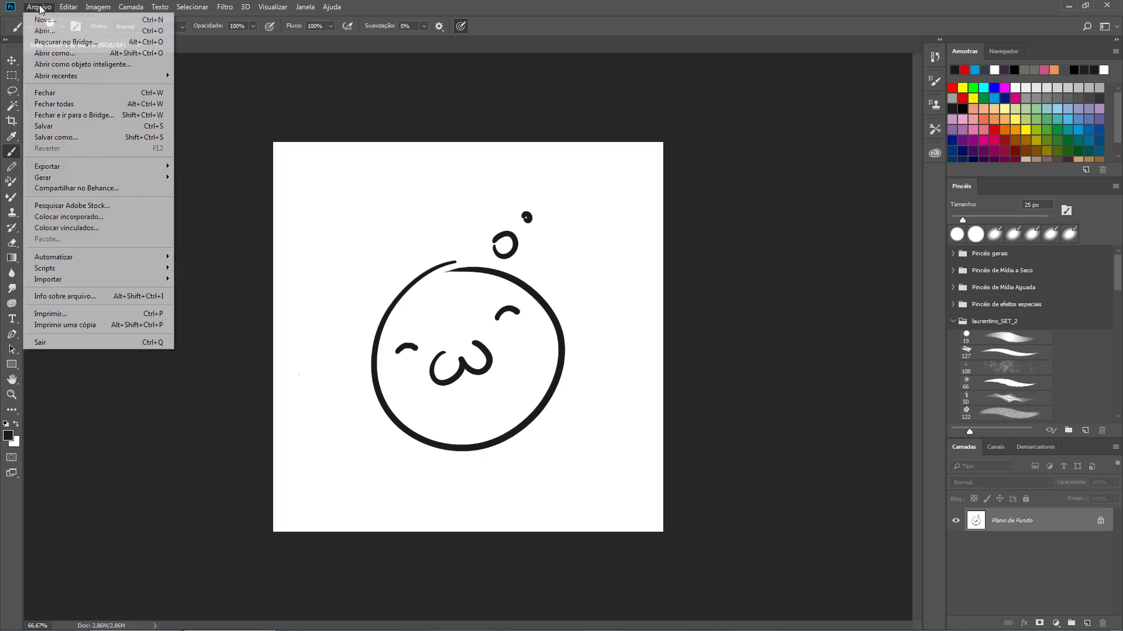
pyautogui.click(55, 138)
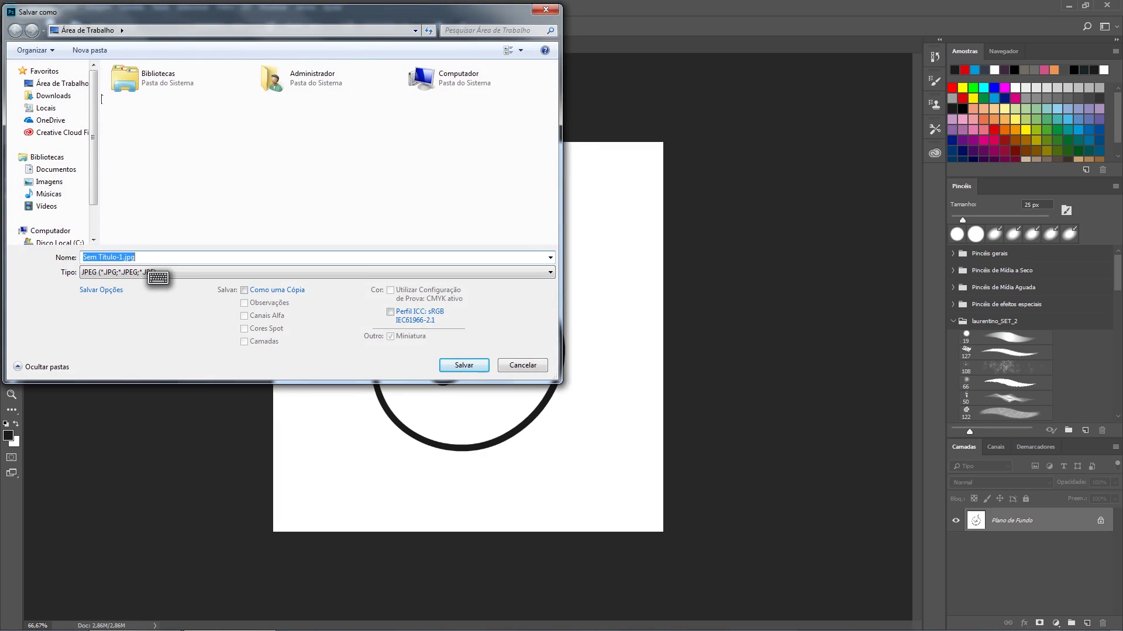
pyautogui.moveTo(94, 101)
pyautogui.mouseDown()
pyautogui.moveTo(90, 156)
pyautogui.moveTo(94, 101)
pyautogui.mouseUp()
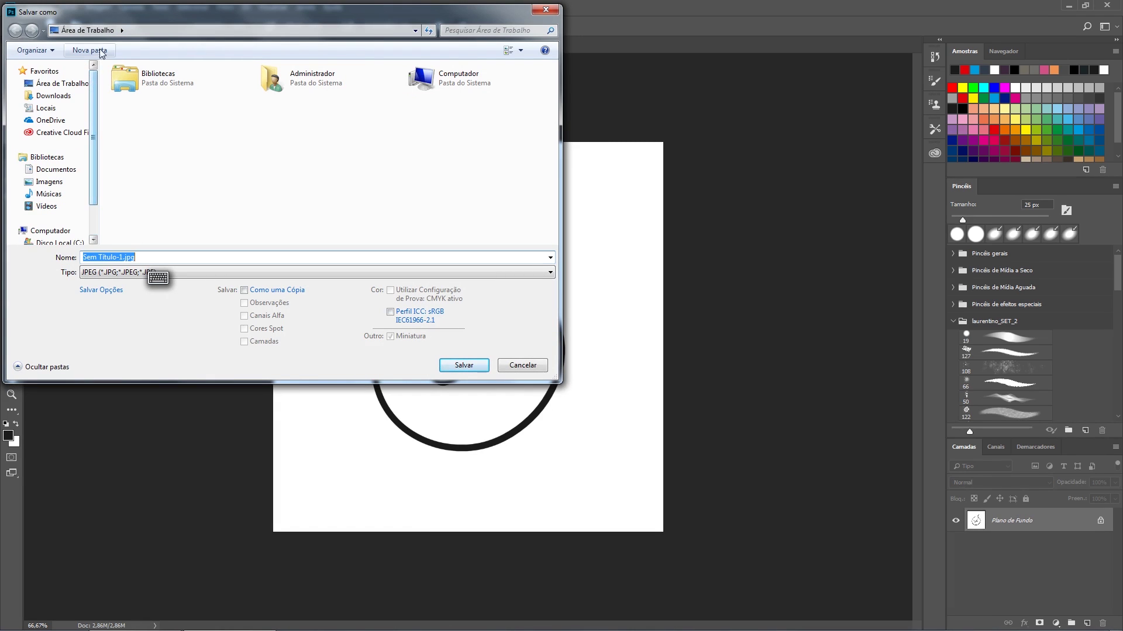
pyautogui.click(65, 85)
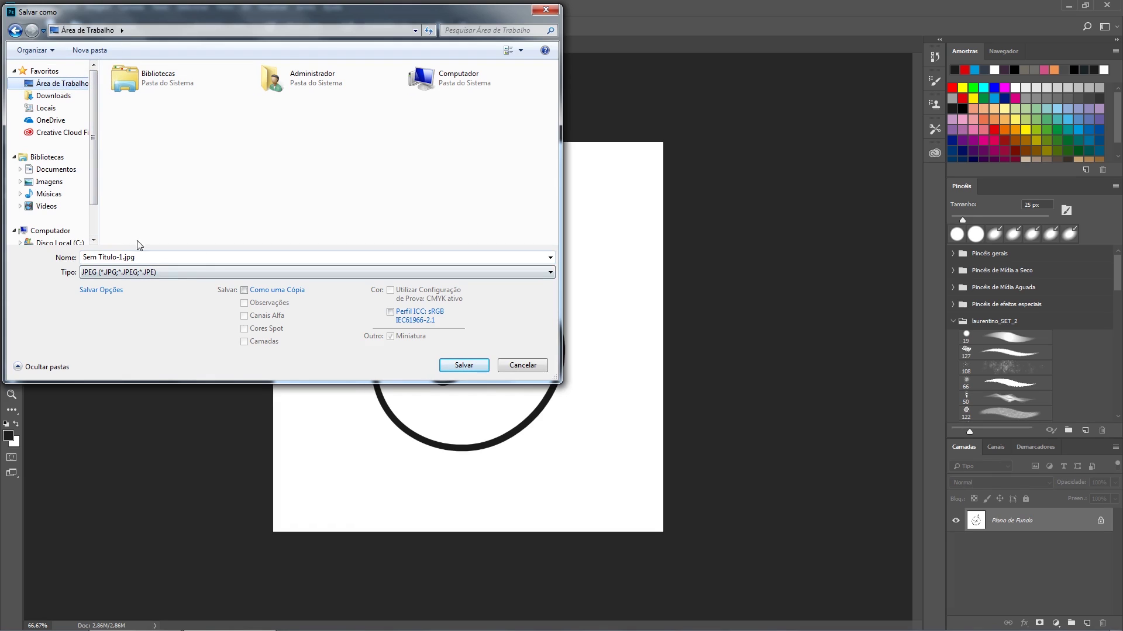
pyautogui.click(143, 257)
pyautogui.write('monstrinho')
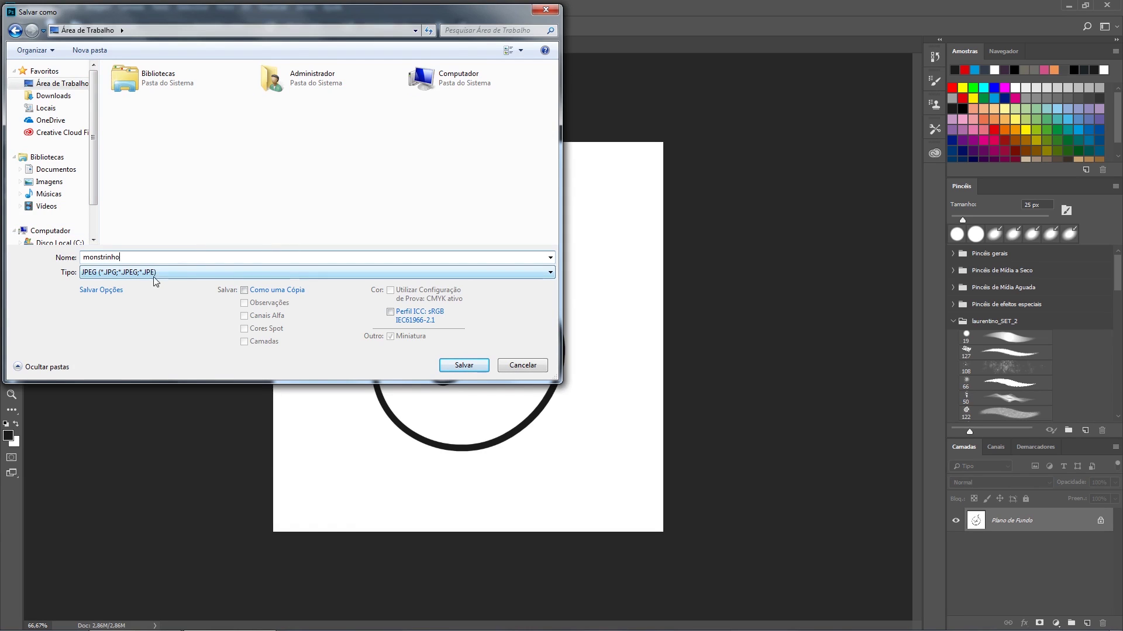
# Try the Photoshop (*.PSD) file type for monstrinho, switch back to JPEG, and review the available formats.
pyautogui.click(246, 273)
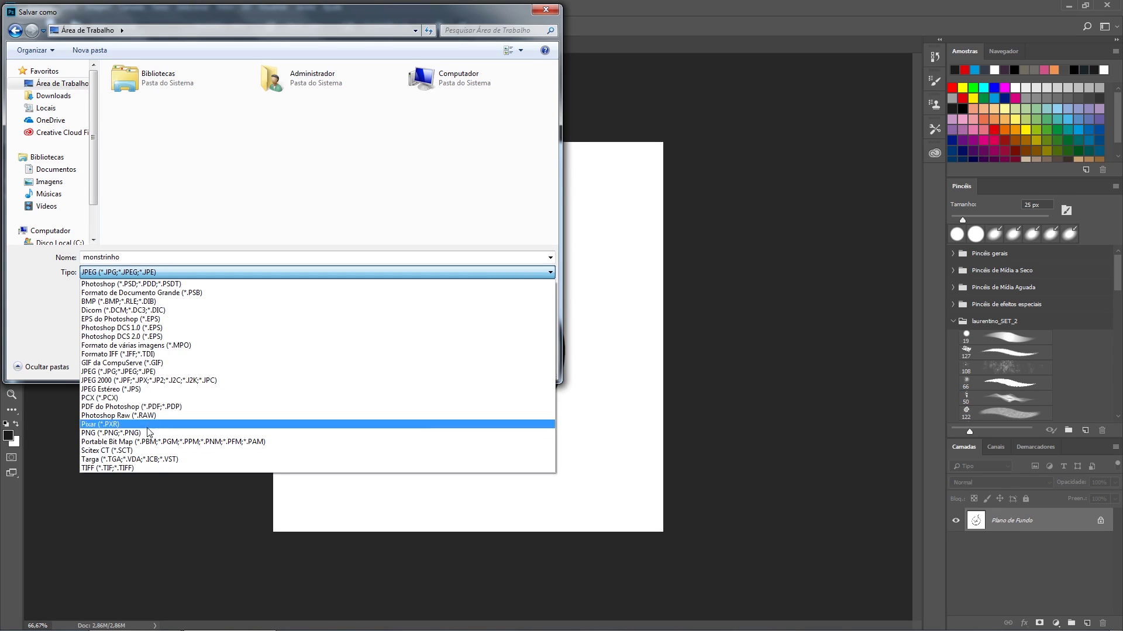
pyautogui.click(146, 285)
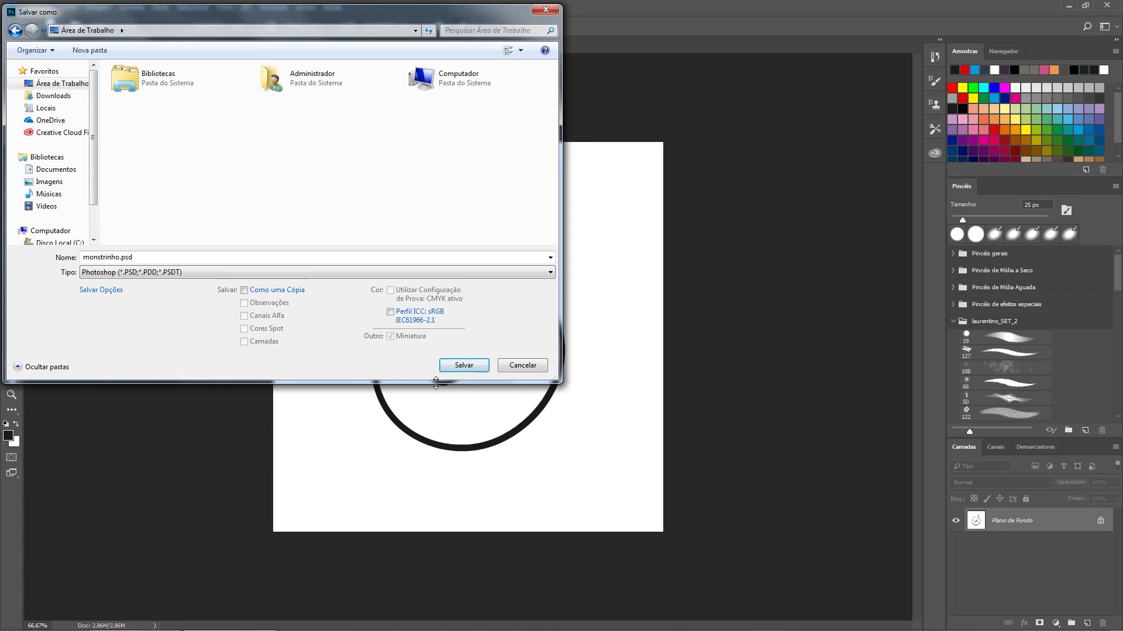
pyautogui.click(213, 273)
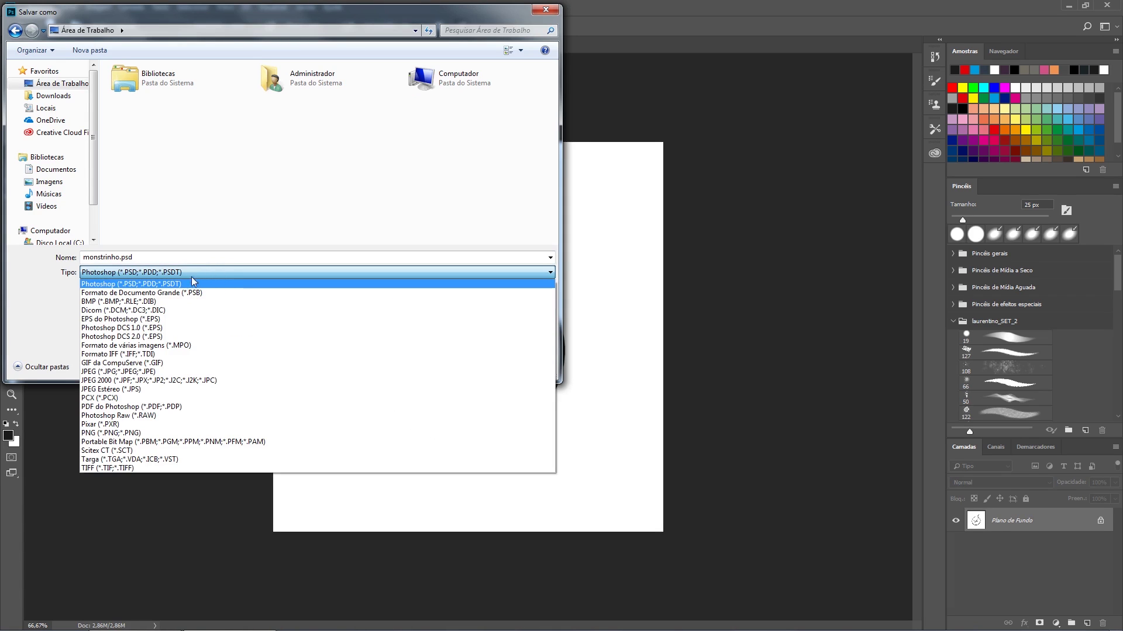
pyautogui.click(124, 372)
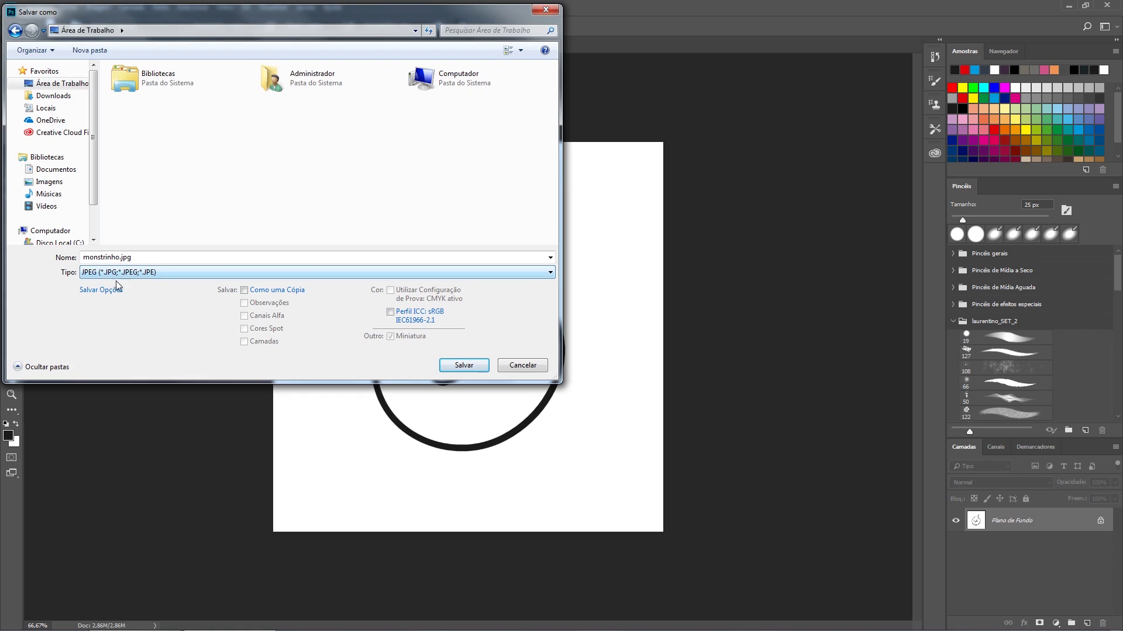
pyautogui.click(146, 274)
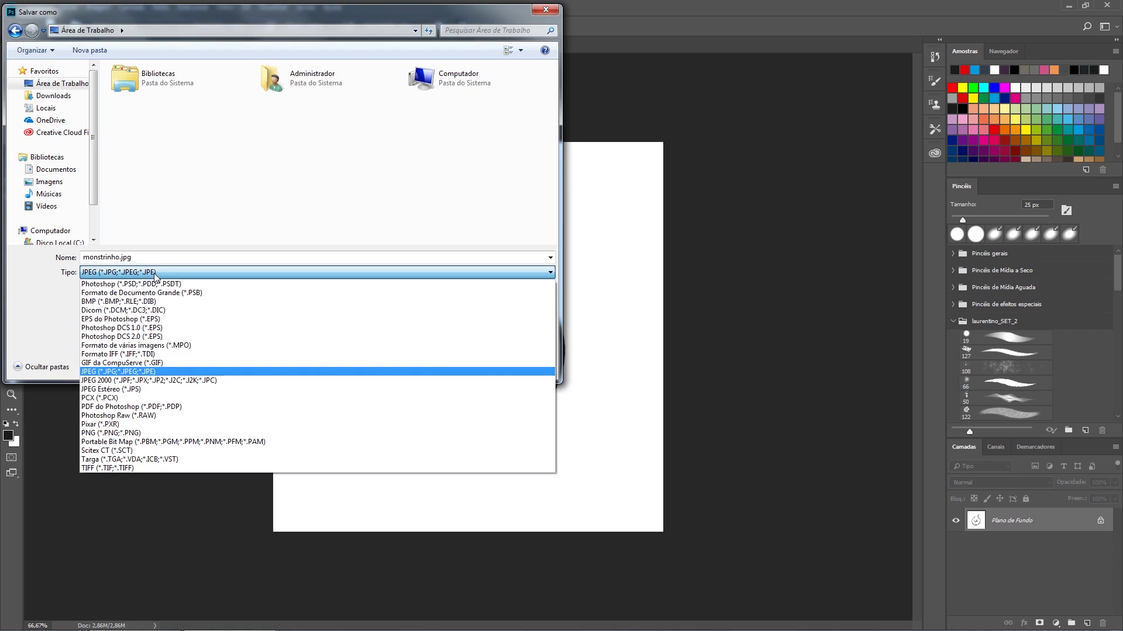
pyautogui.click(156, 276)
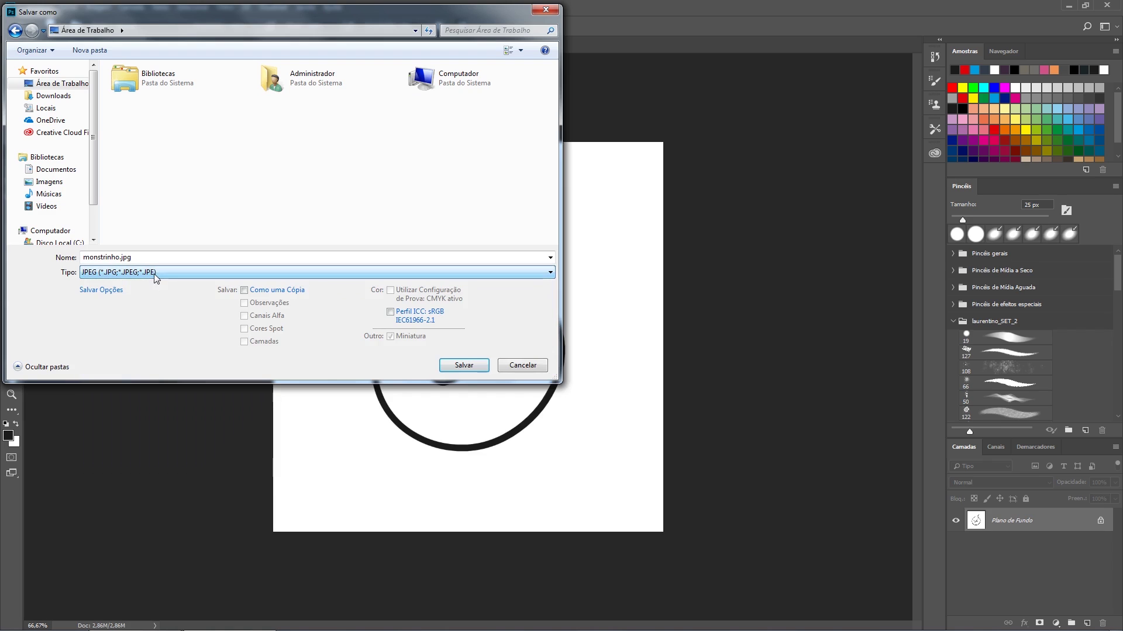
# Save monstrinho as a JPEG with quality 10 (Máxima) and the Linha de Base ("Padrão") format option.
pyautogui.click(465, 366)
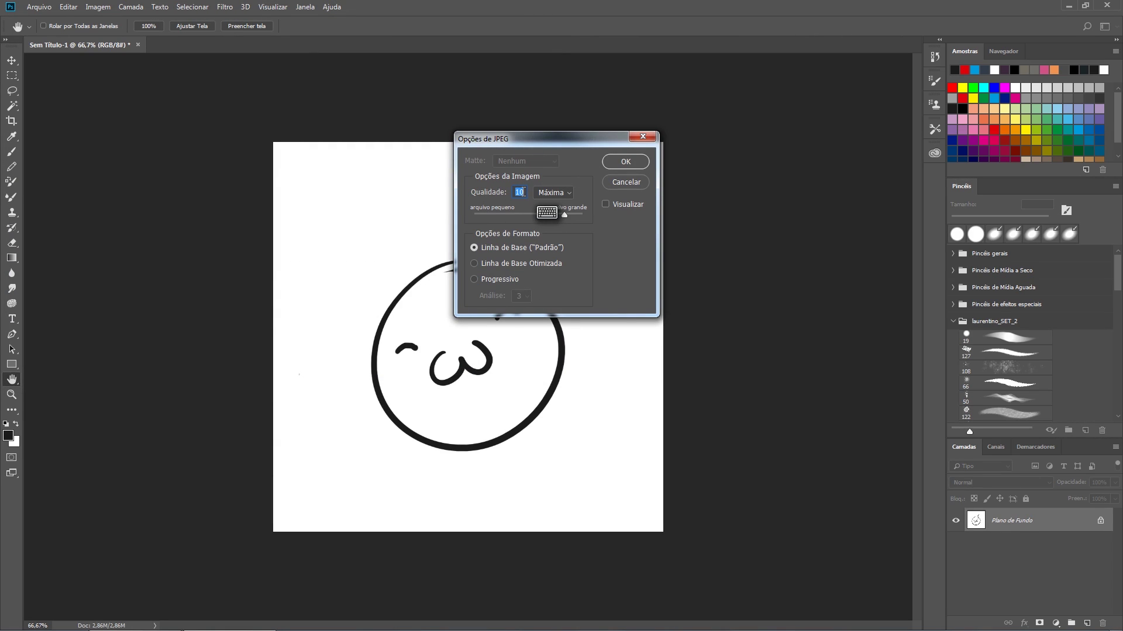
pyautogui.click(520, 192)
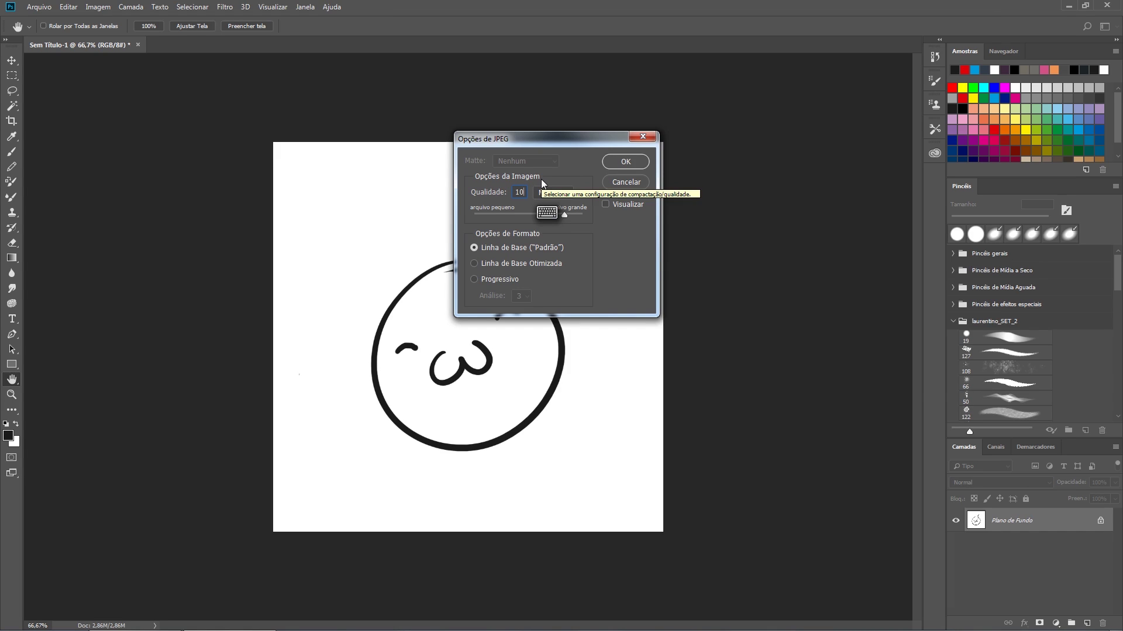
pyautogui.click(625, 162)
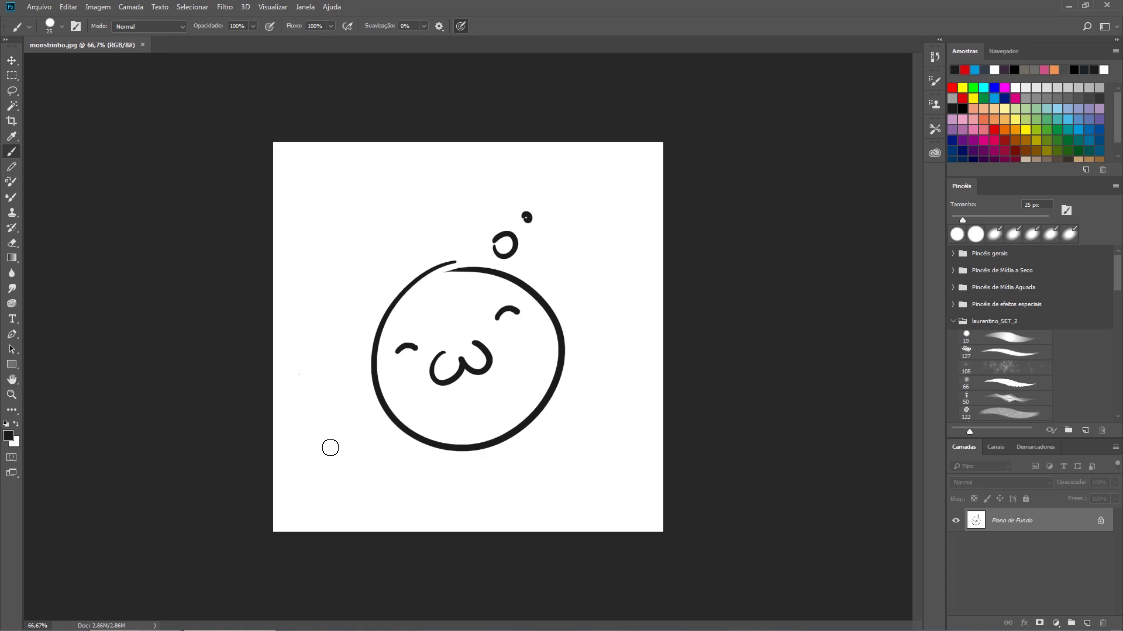
# Paint a wavy S-like stroke on the canvas above and left of the monster's head, and save the change to monstrinho.jpg.
pyautogui.moveTo(348, 174)
pyautogui.mouseDown()
pyautogui.moveTo(322, 208)
pyautogui.moveTo(338, 322)
pyautogui.mouseUp()
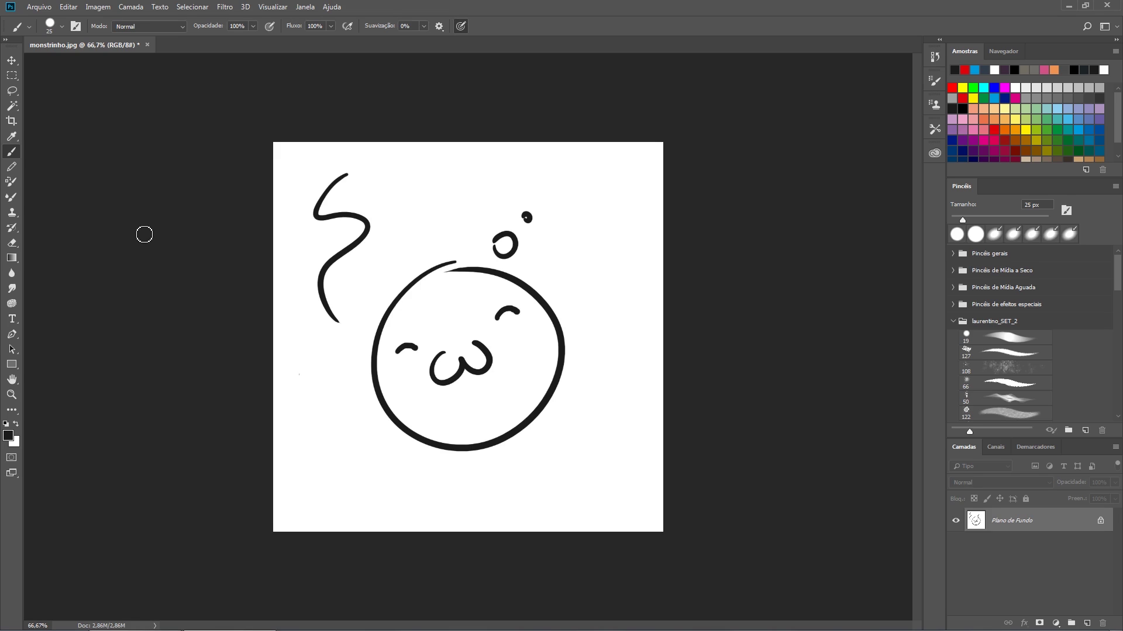
pyautogui.click(41, 8)
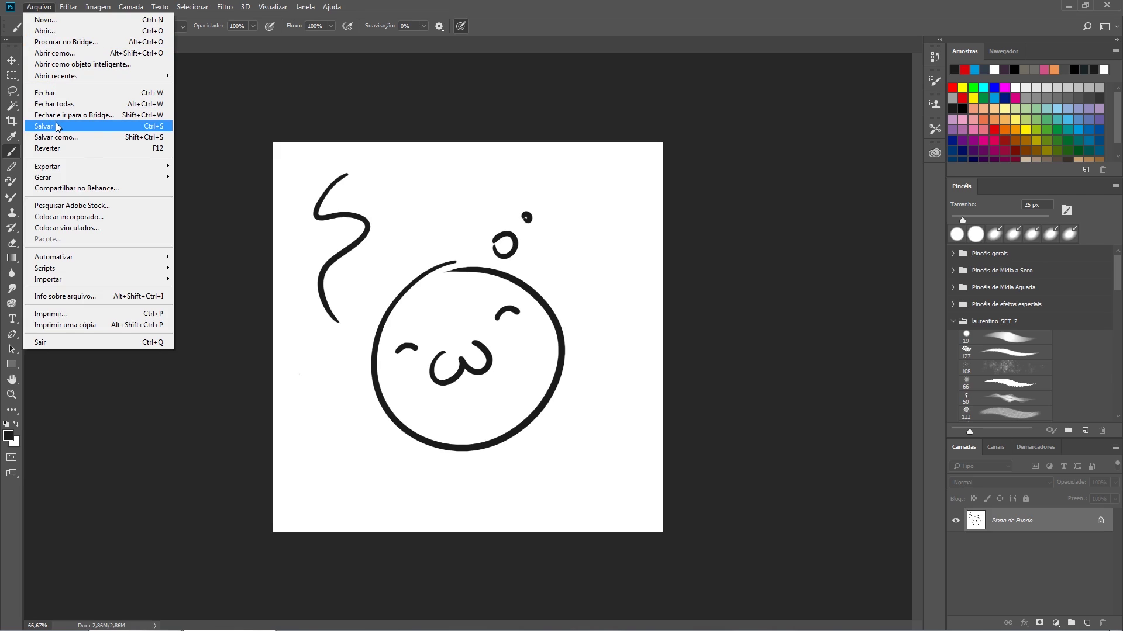
pyautogui.click(147, 131)
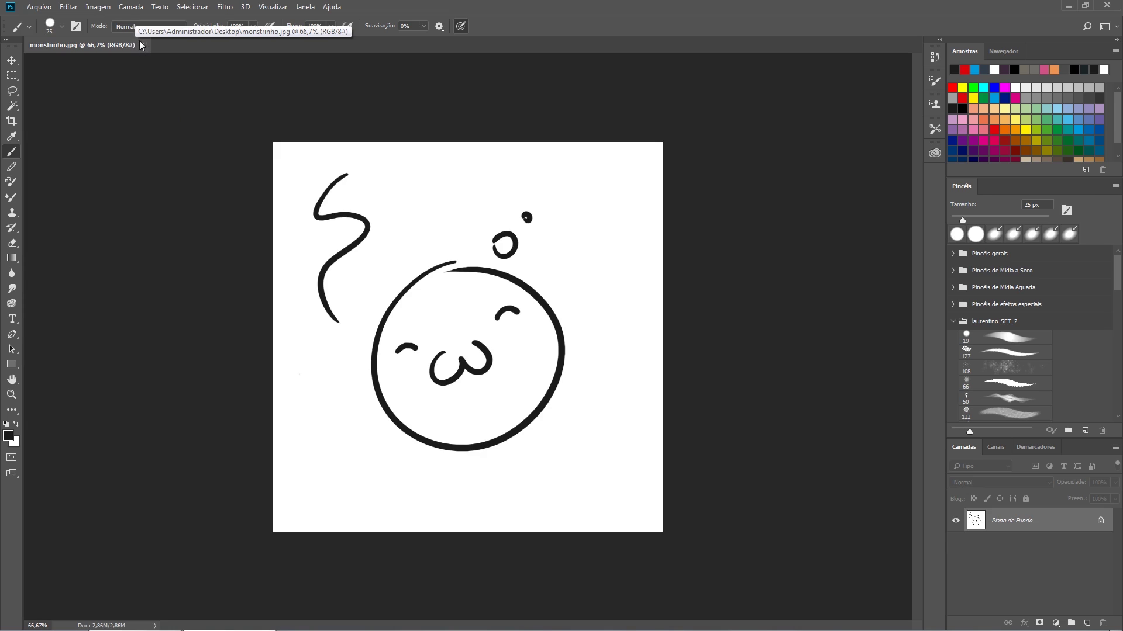